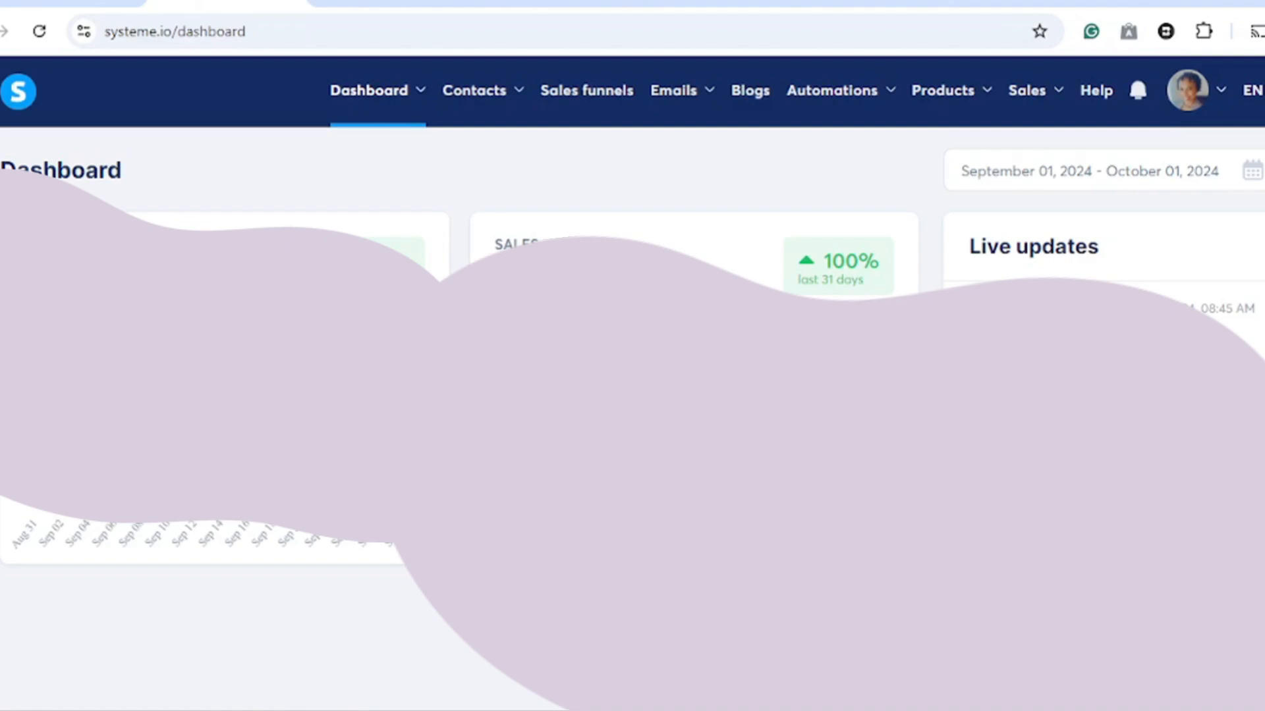
- Create a new email campaign named 'My freebie leads' using the account's sender email address
mouse_move(683, 105)
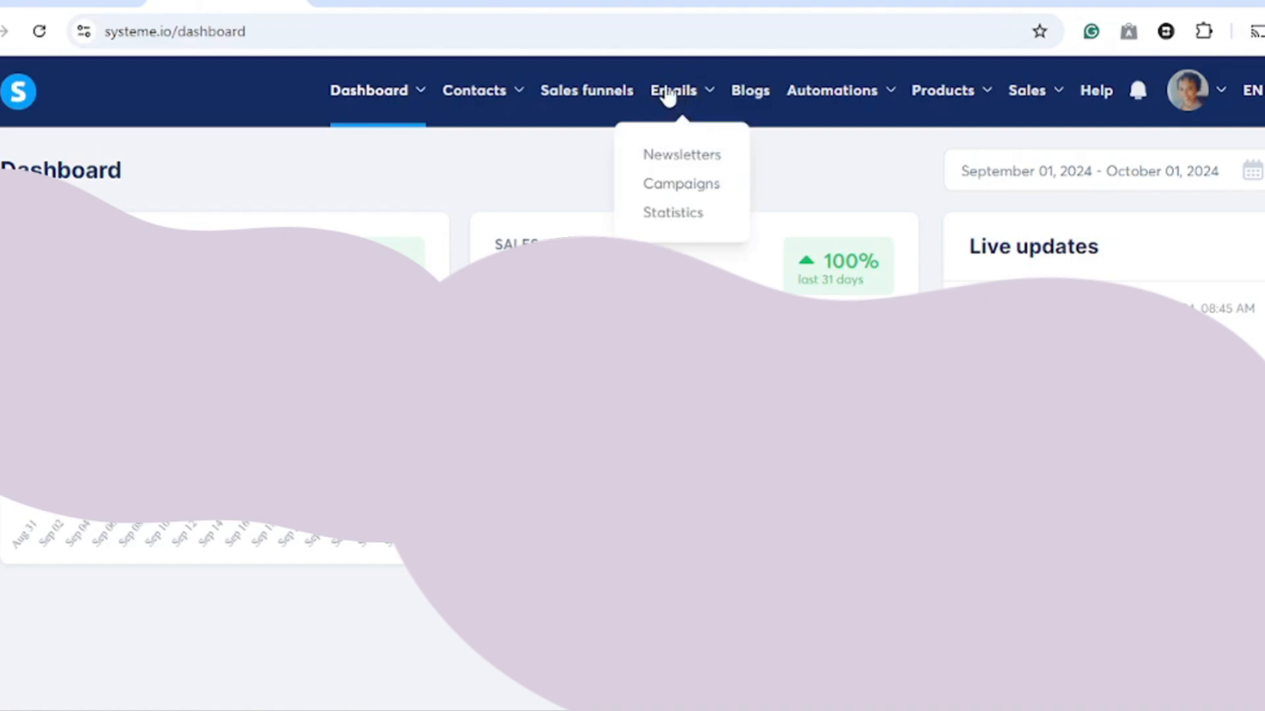
click(676, 189)
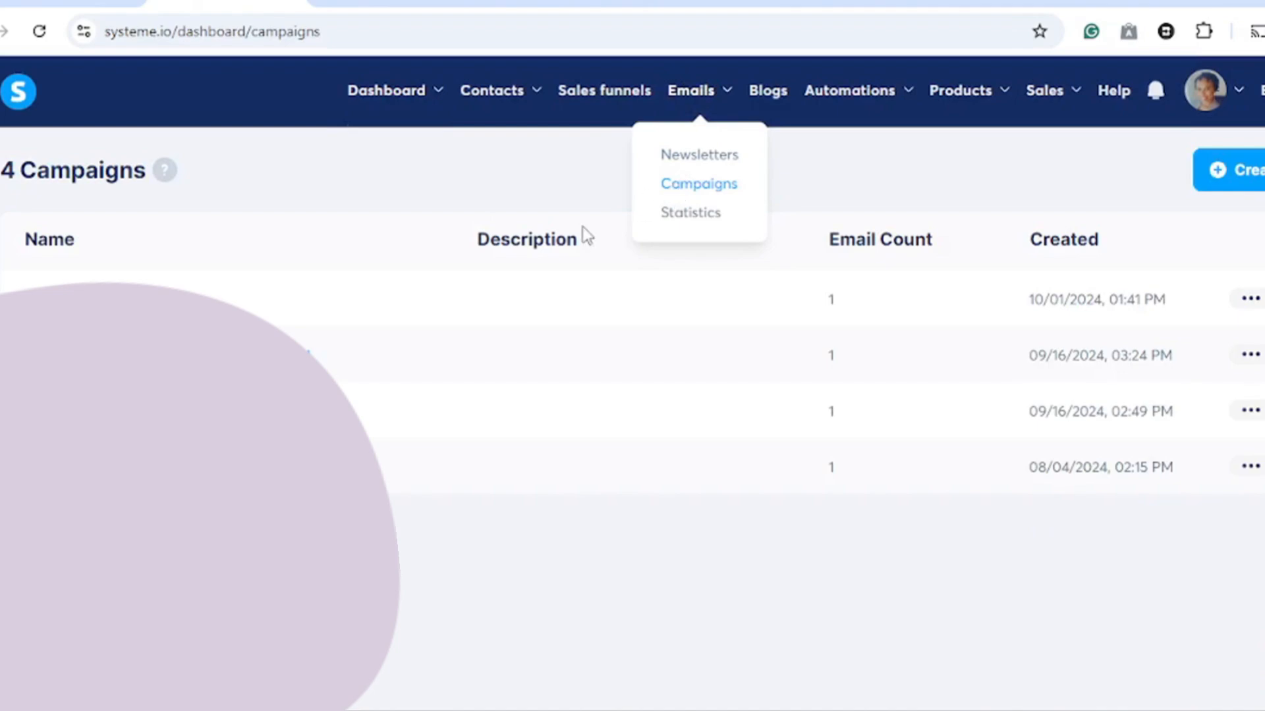
click(1229, 172)
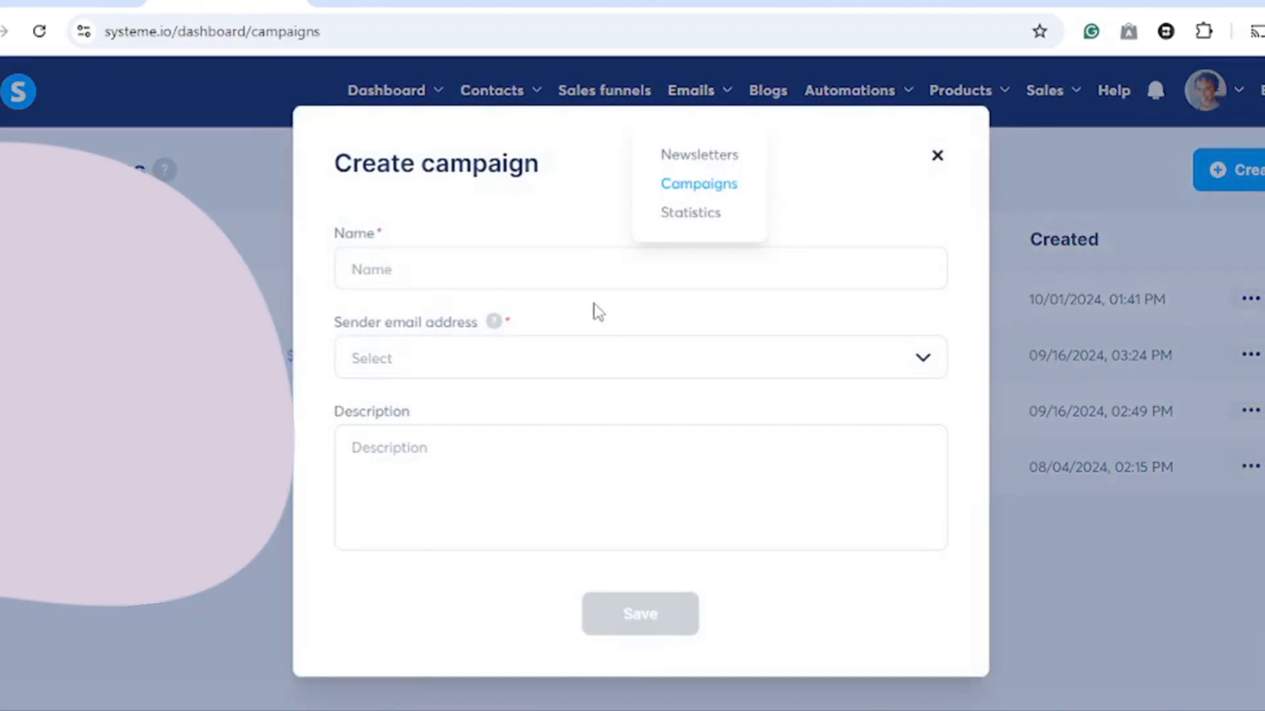
click(563, 257)
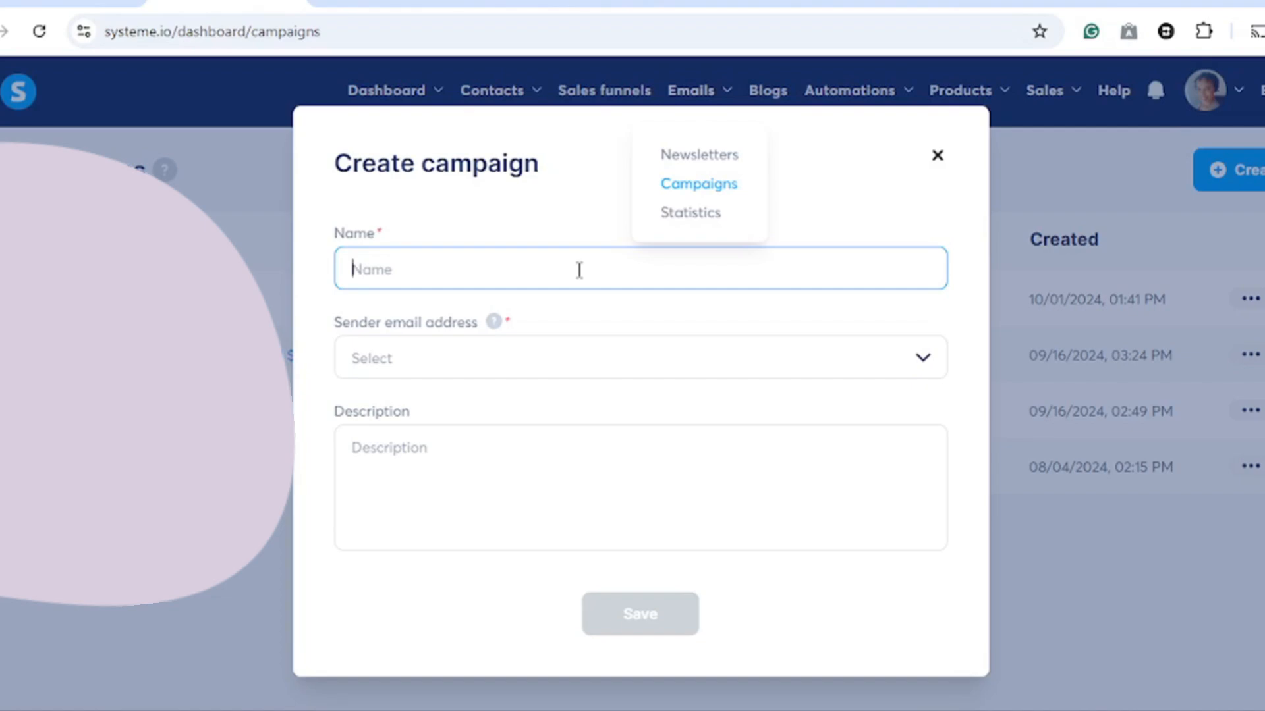
text(My )
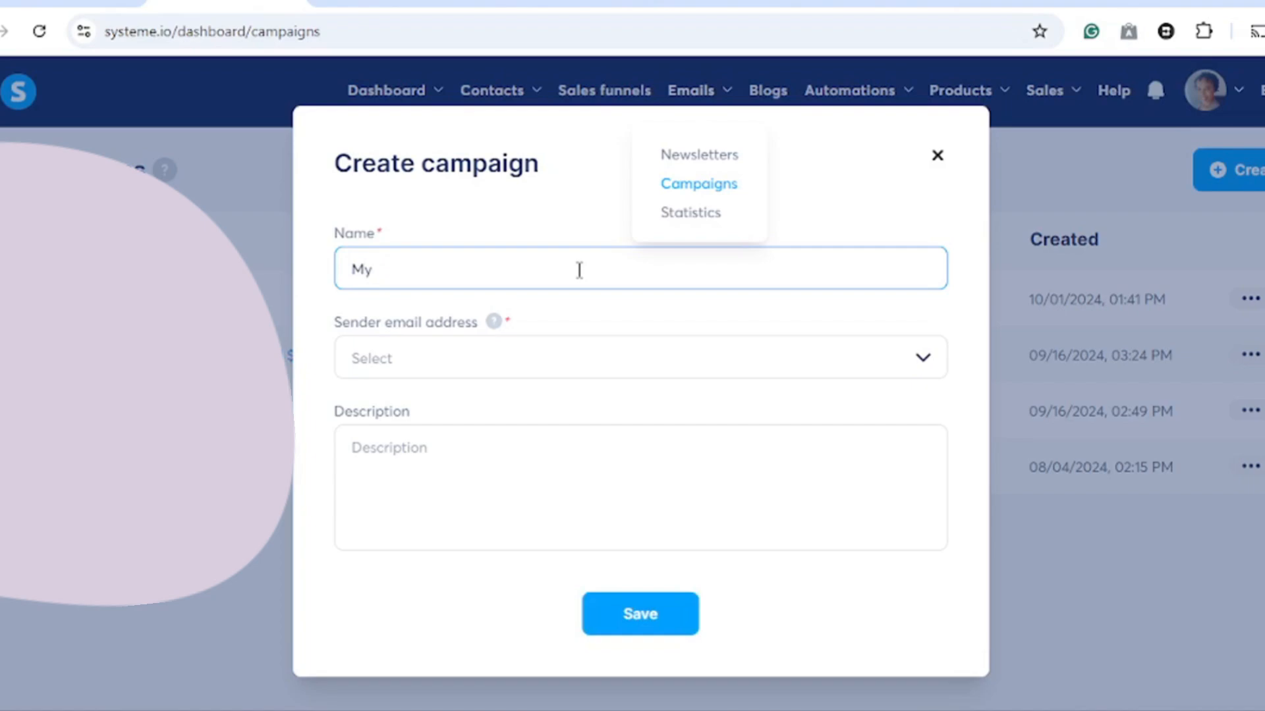
text(freebie leads)
click(922, 366)
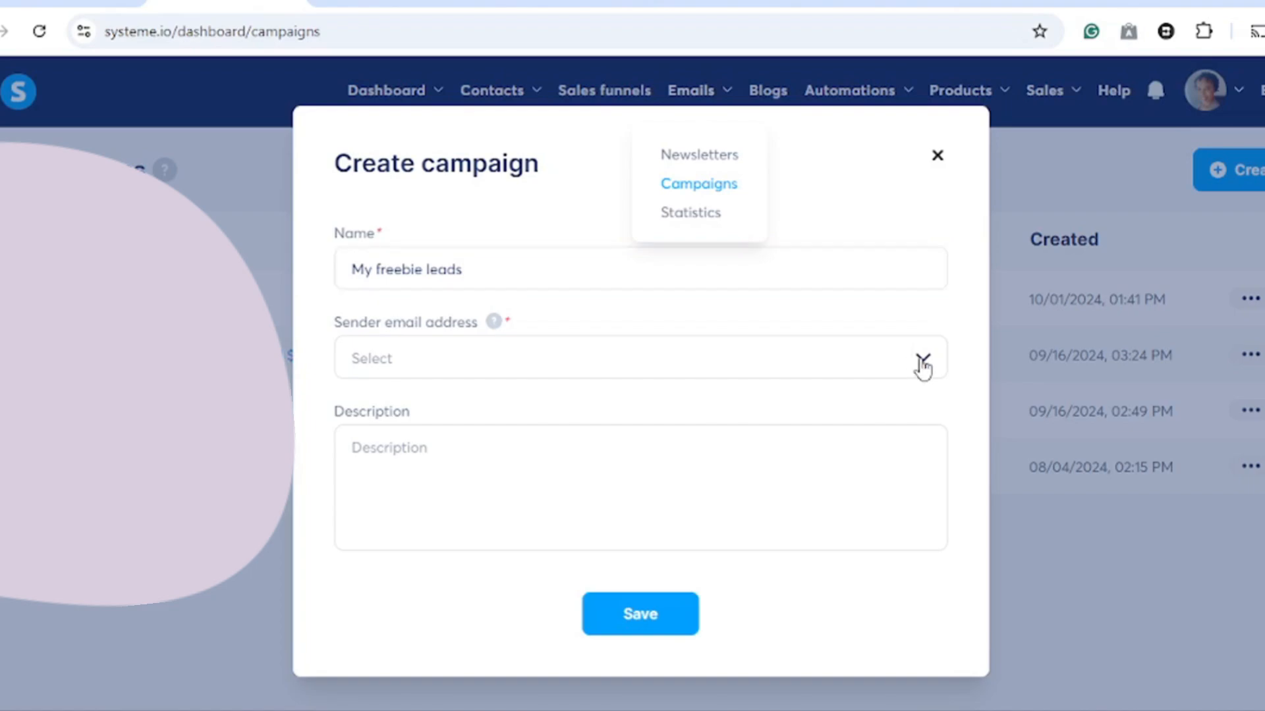
click(611, 406)
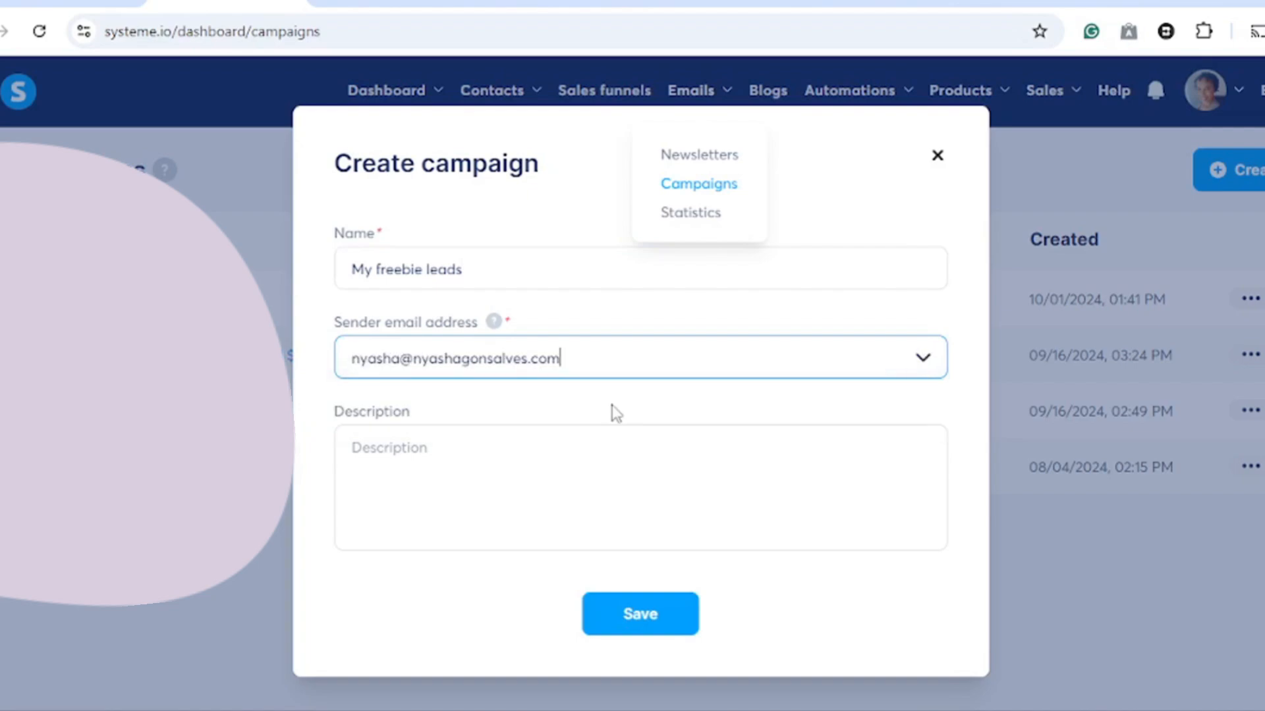
click(652, 629)
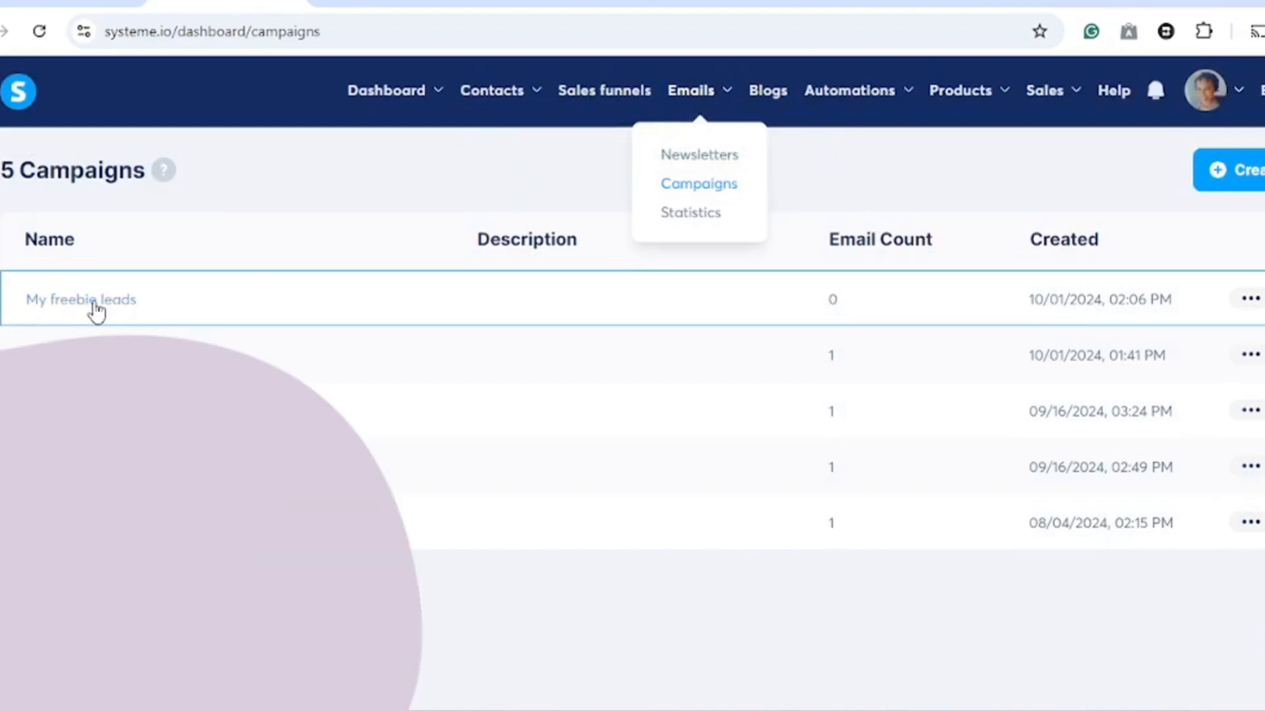
- Open the campaign and add an email with the subject 'Welcome! Let's Start Building Your Success Together'
click(90, 309)
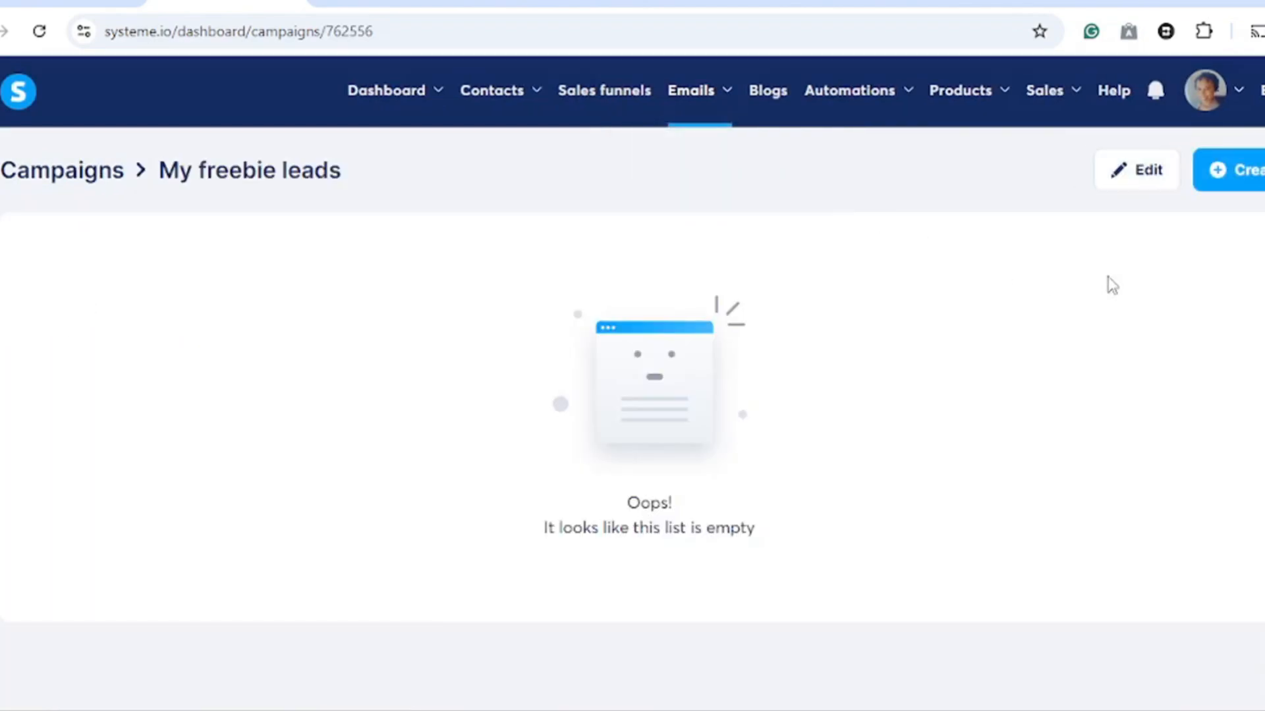
click(1257, 183)
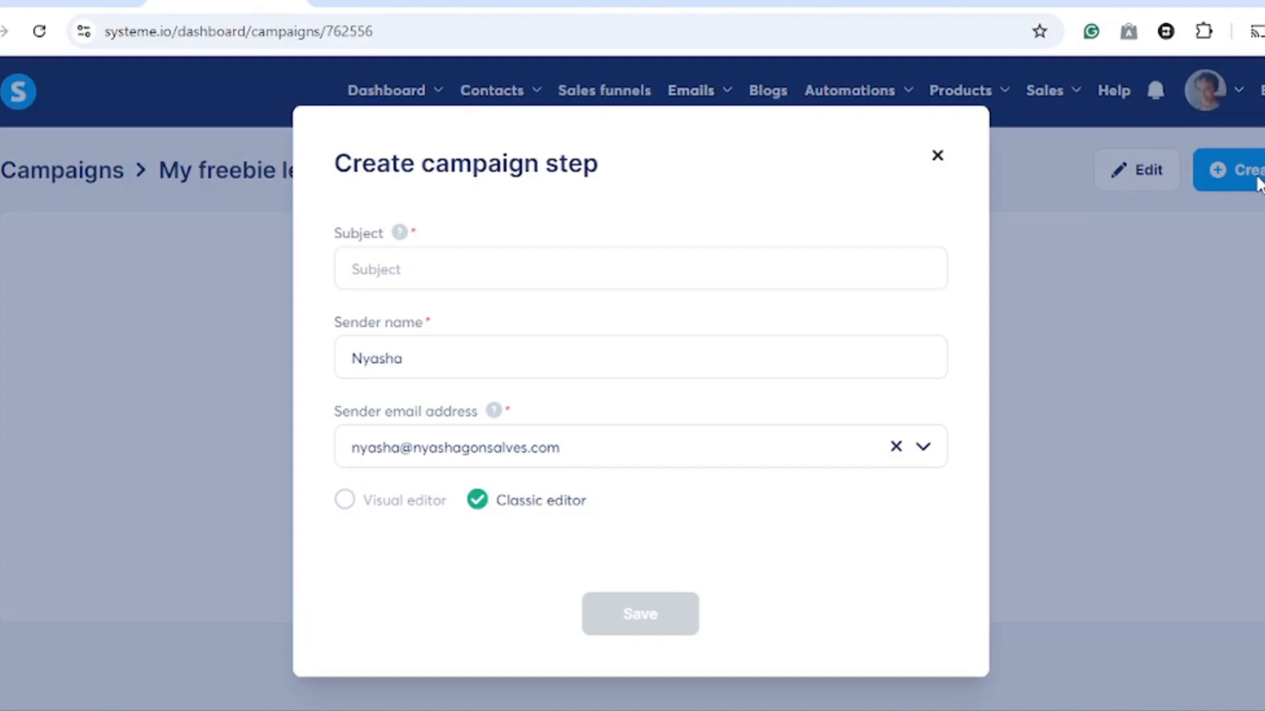
click(527, 278)
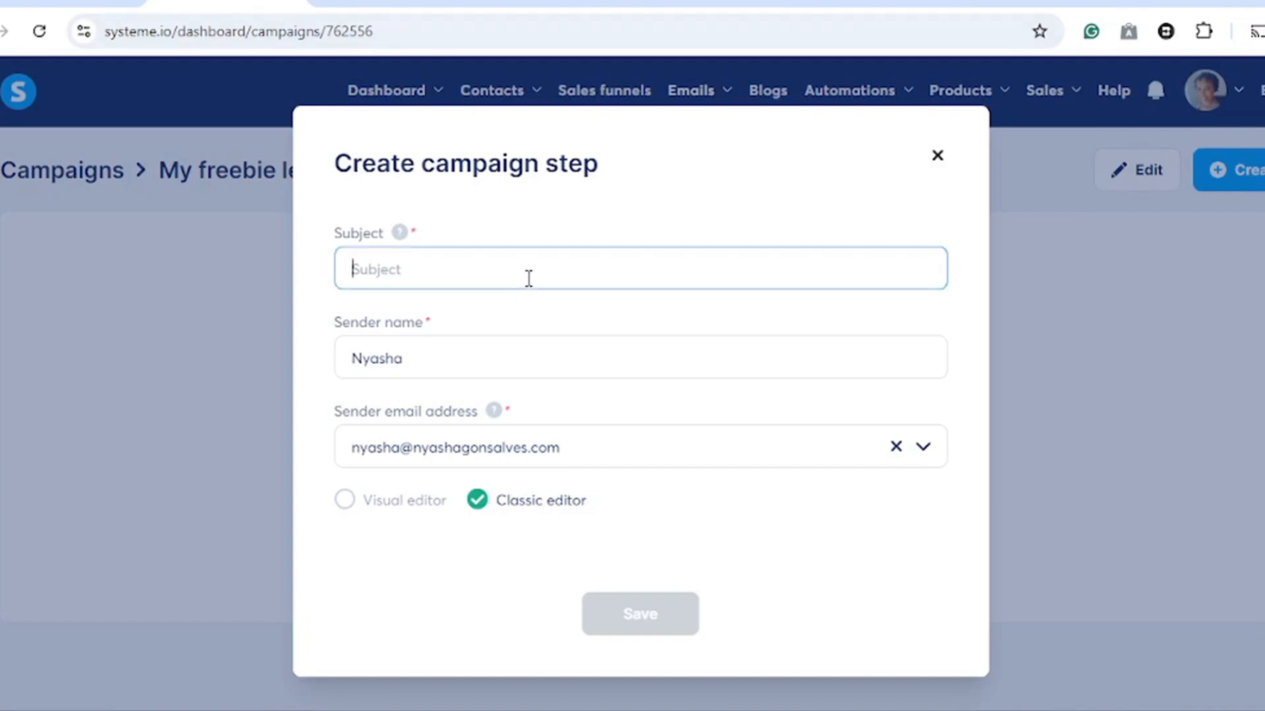
right_click(449, 270)
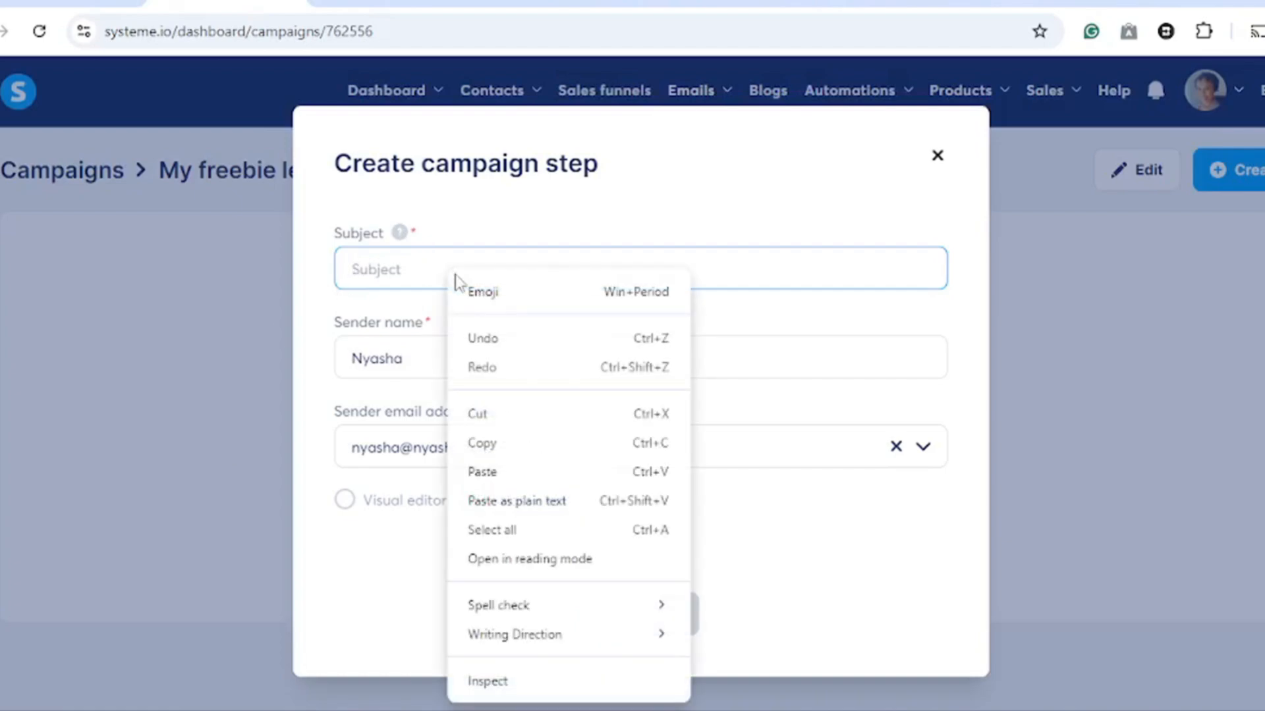
click(485, 481)
key(BackSpace)
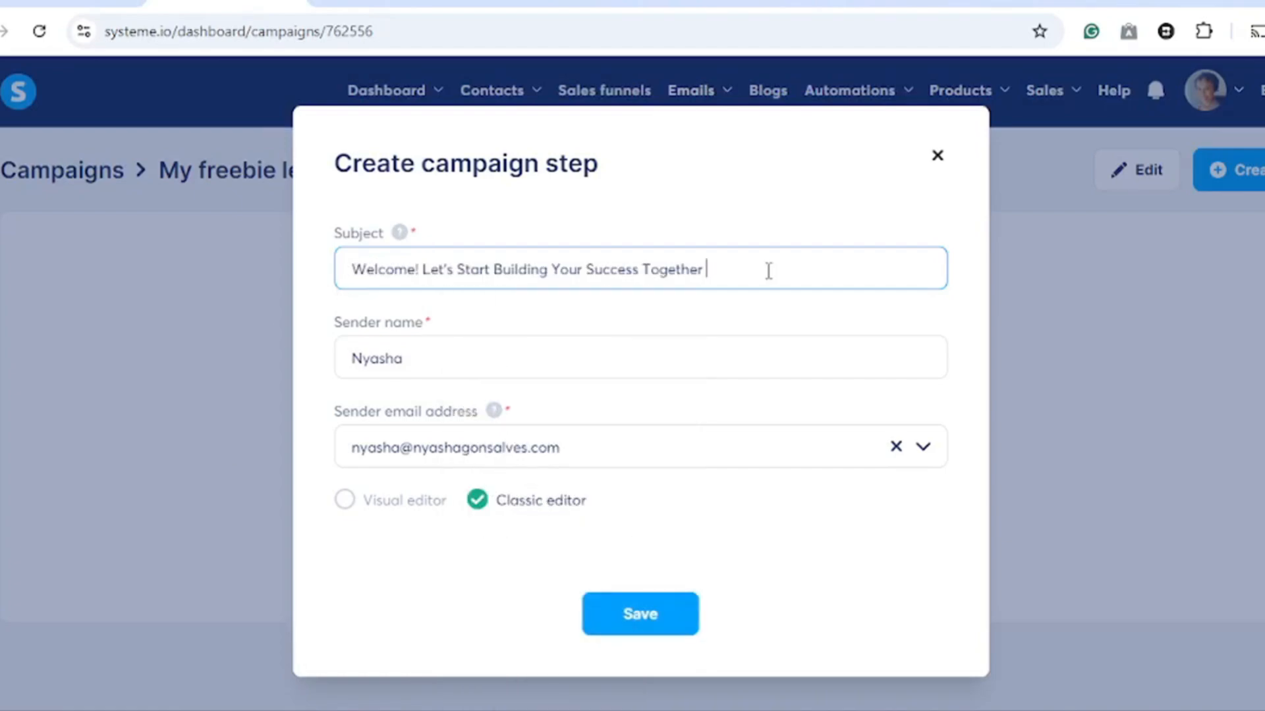
click(639, 615)
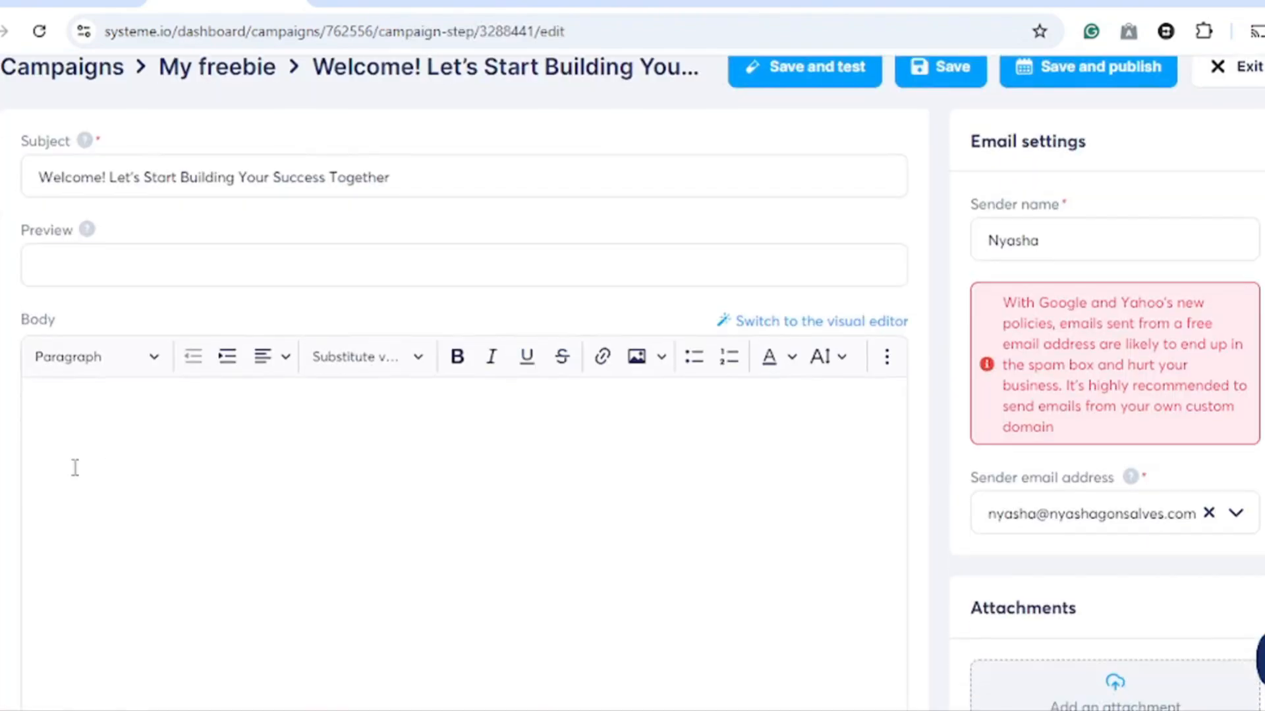
- Start the email body with 'Hey {first_name}', copying the first-name personalization substitute into the greeting
click(75, 429)
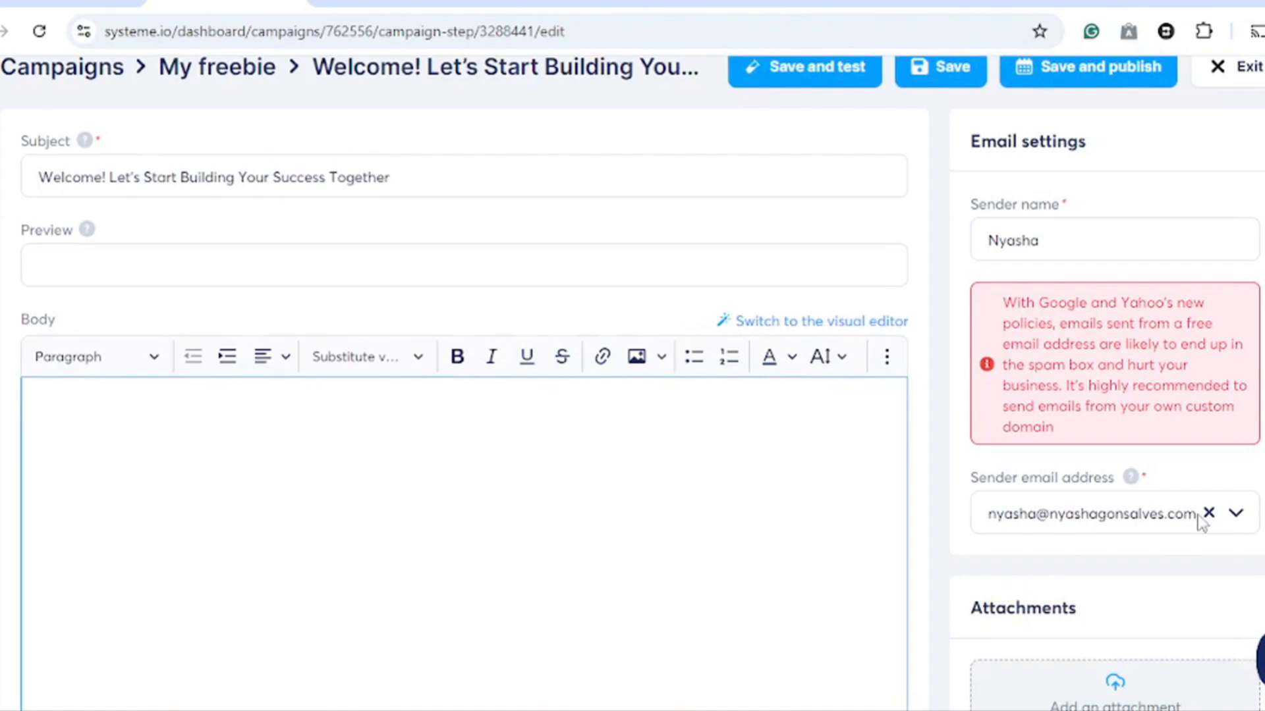
text(Hey)
scroll(1159, 573, down, 6)
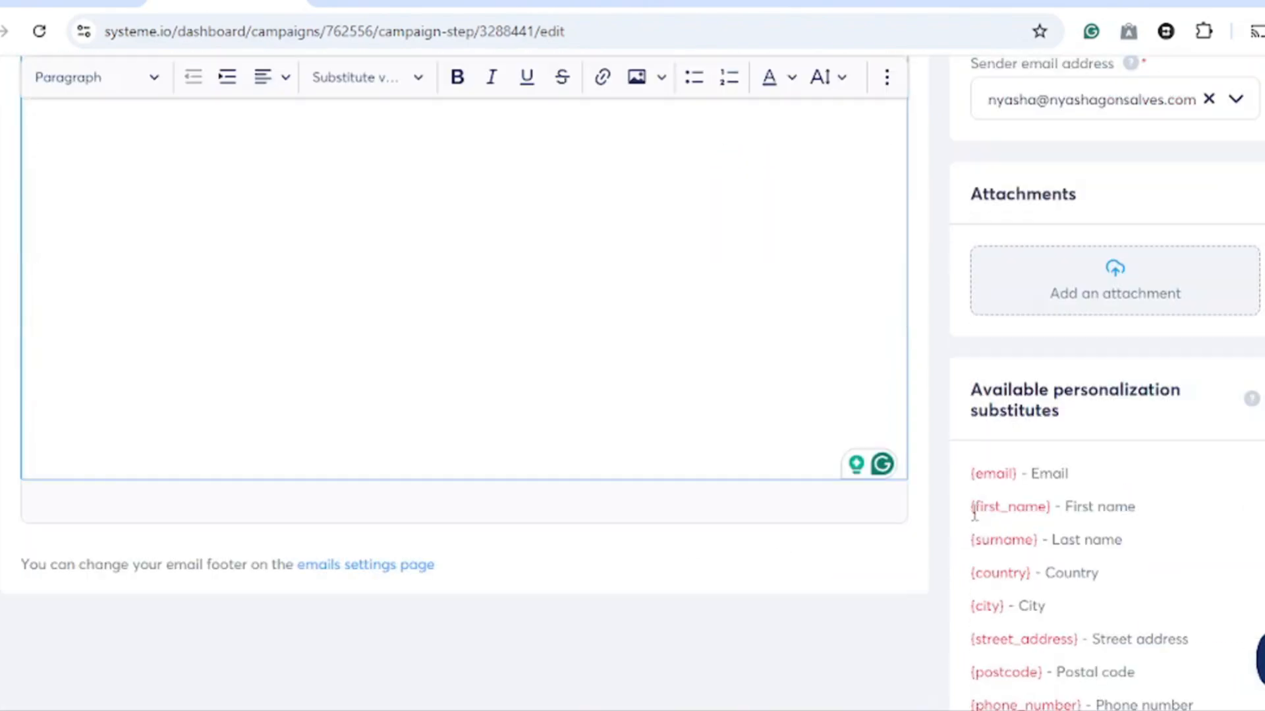
drag(974, 514, 1053, 520)
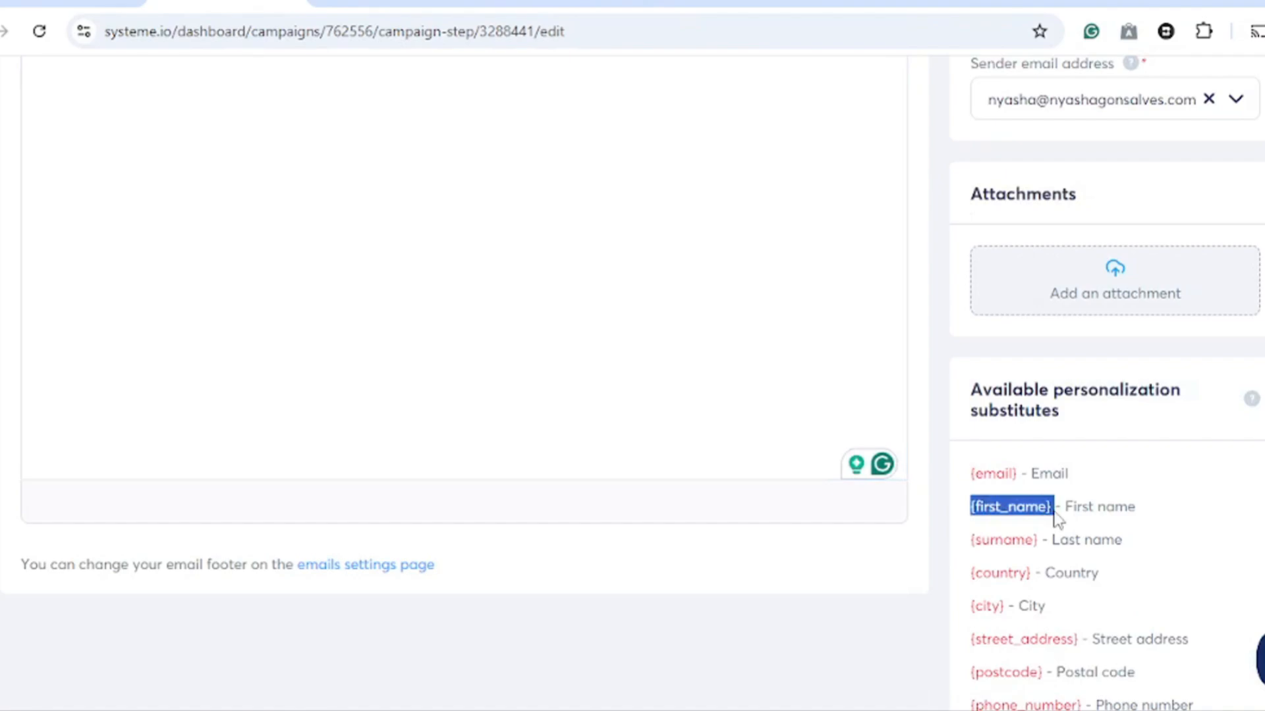
right_click(1041, 506)
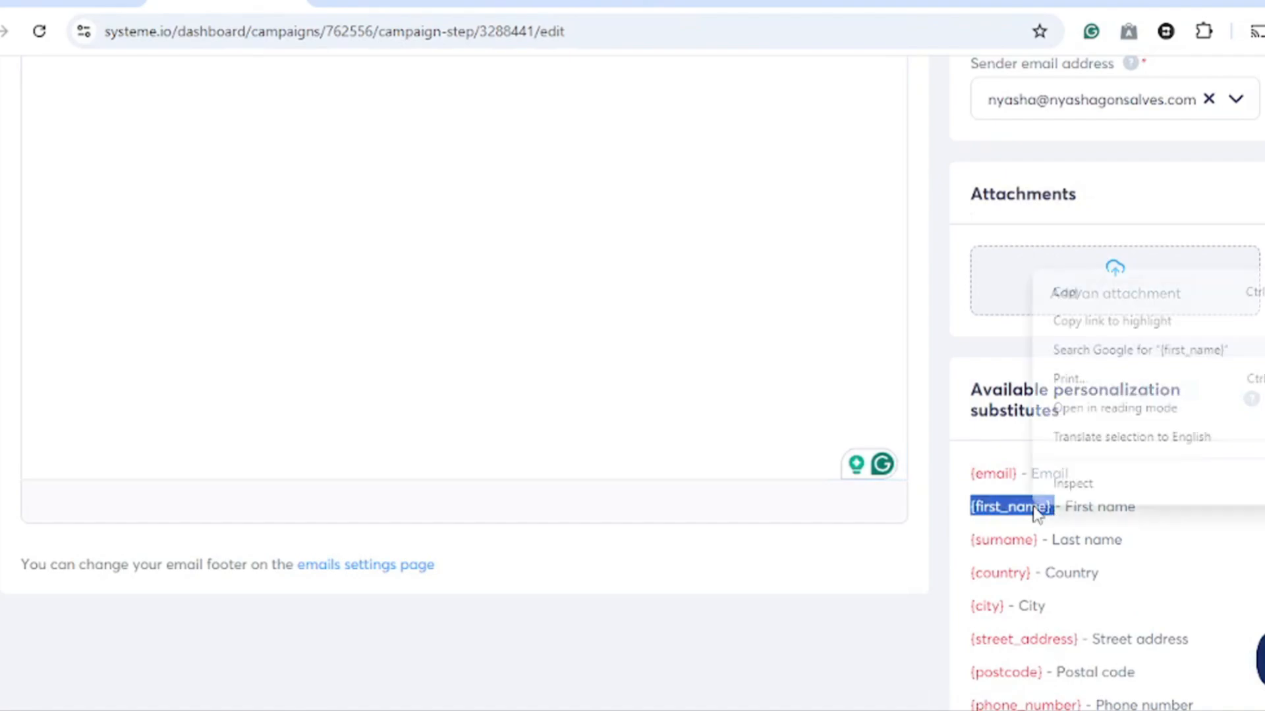
click(1069, 292)
scroll(519, 293, up, 6)
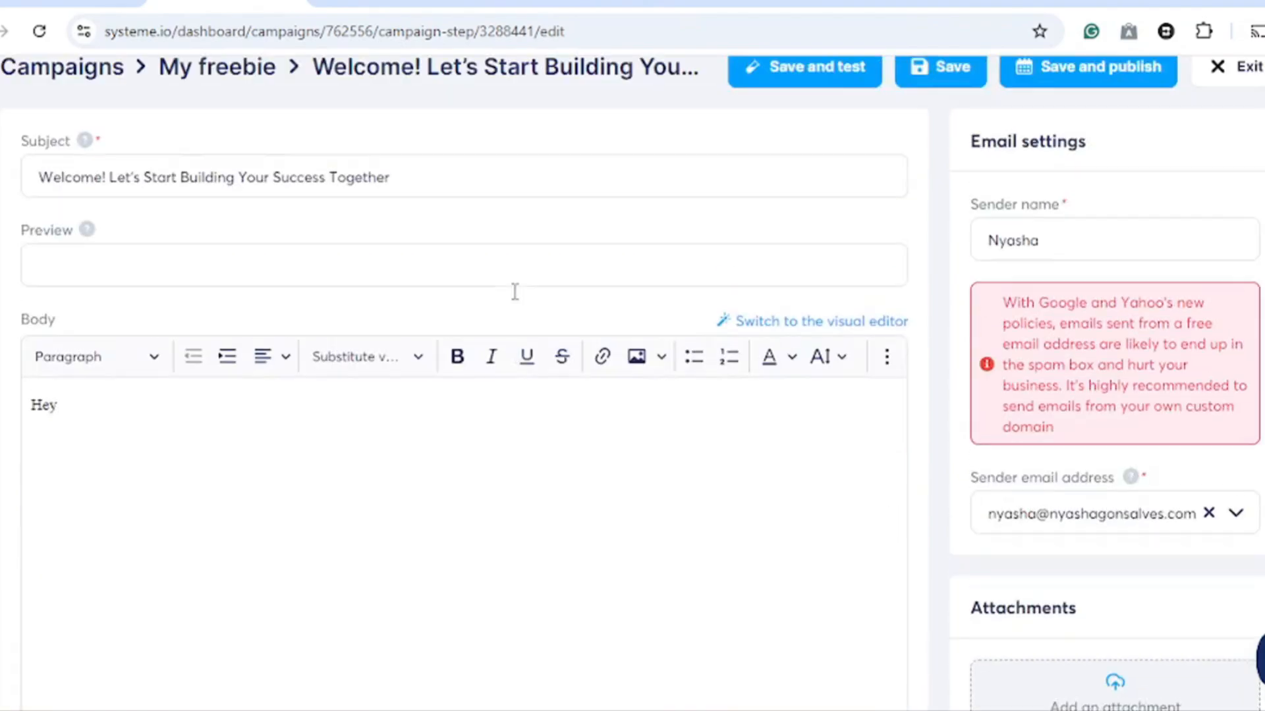
click(88, 415)
right_click(88, 415)
click(158, 191)
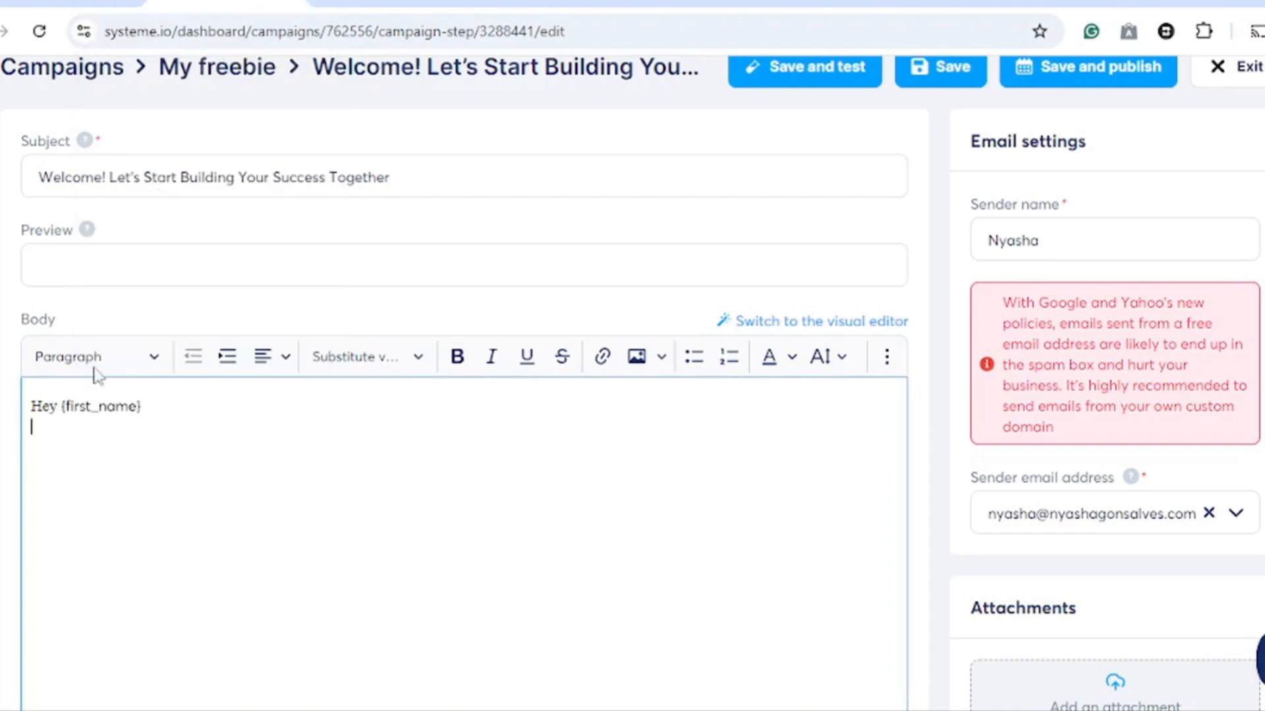
key(Return)
- Paste the welcome message text into the body and sign off with 'Let's grow together' and the sender's name
right_click(56, 451)
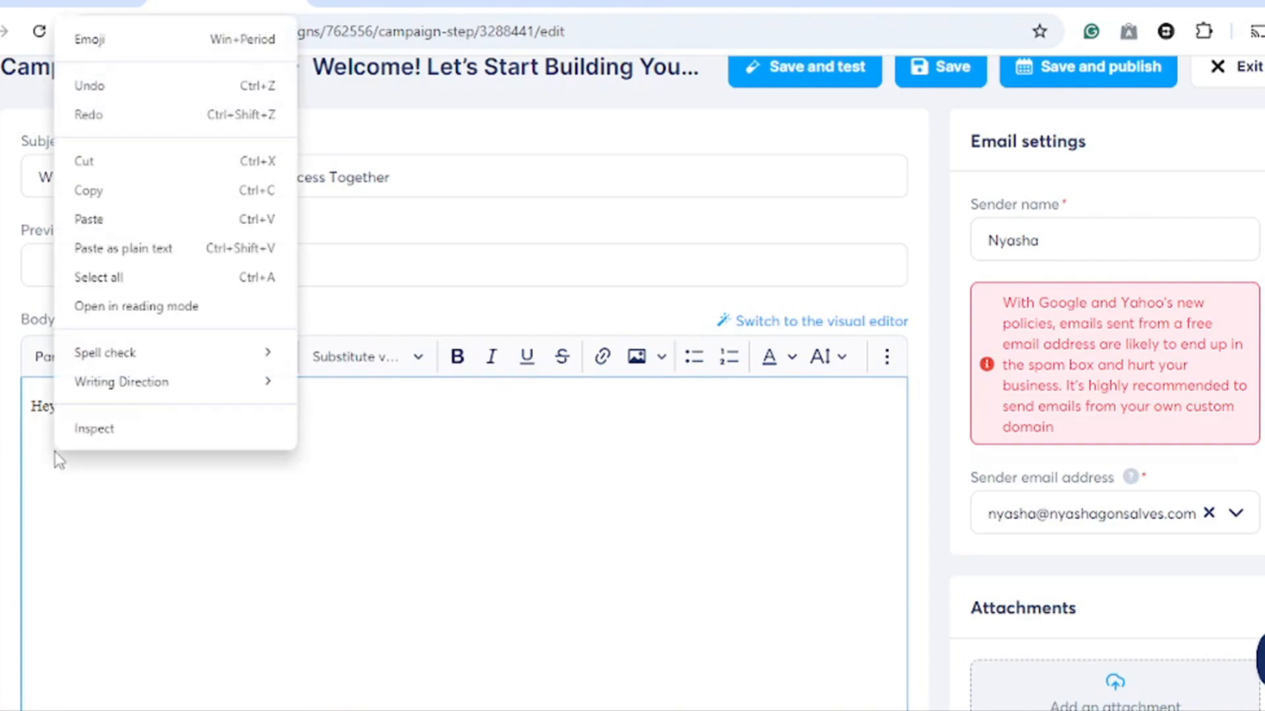
click(132, 219)
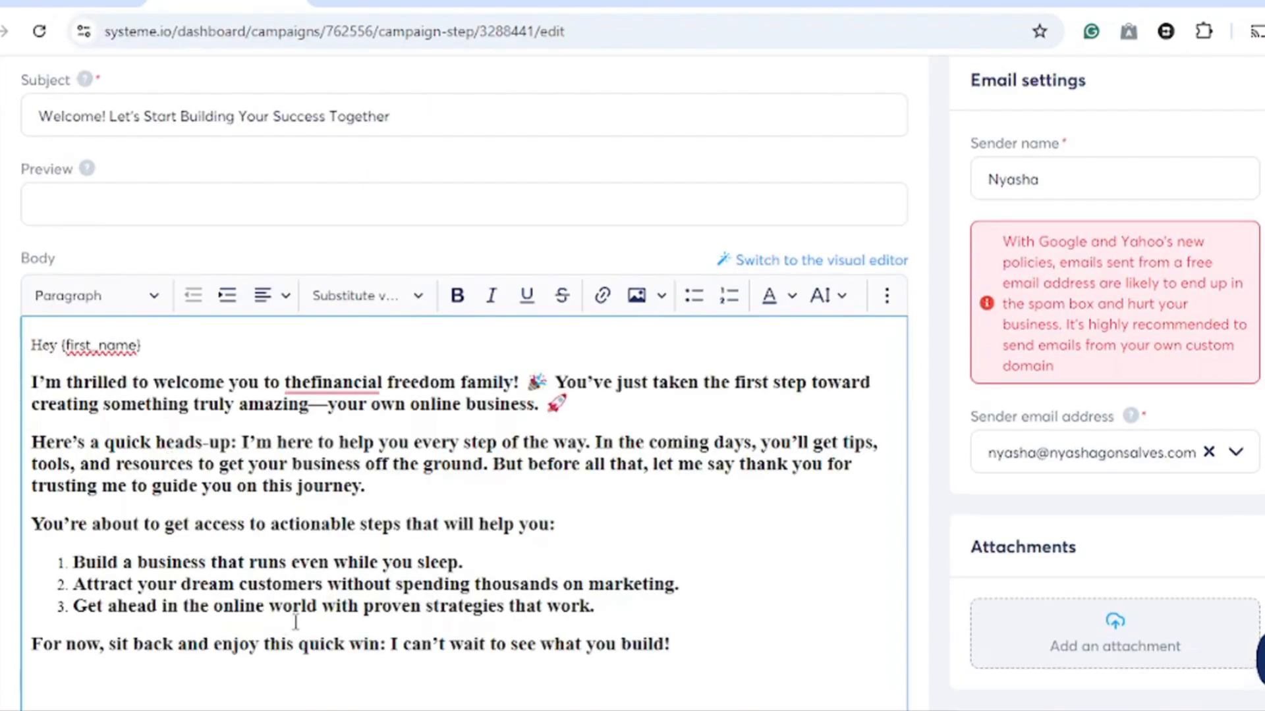
text(Let)
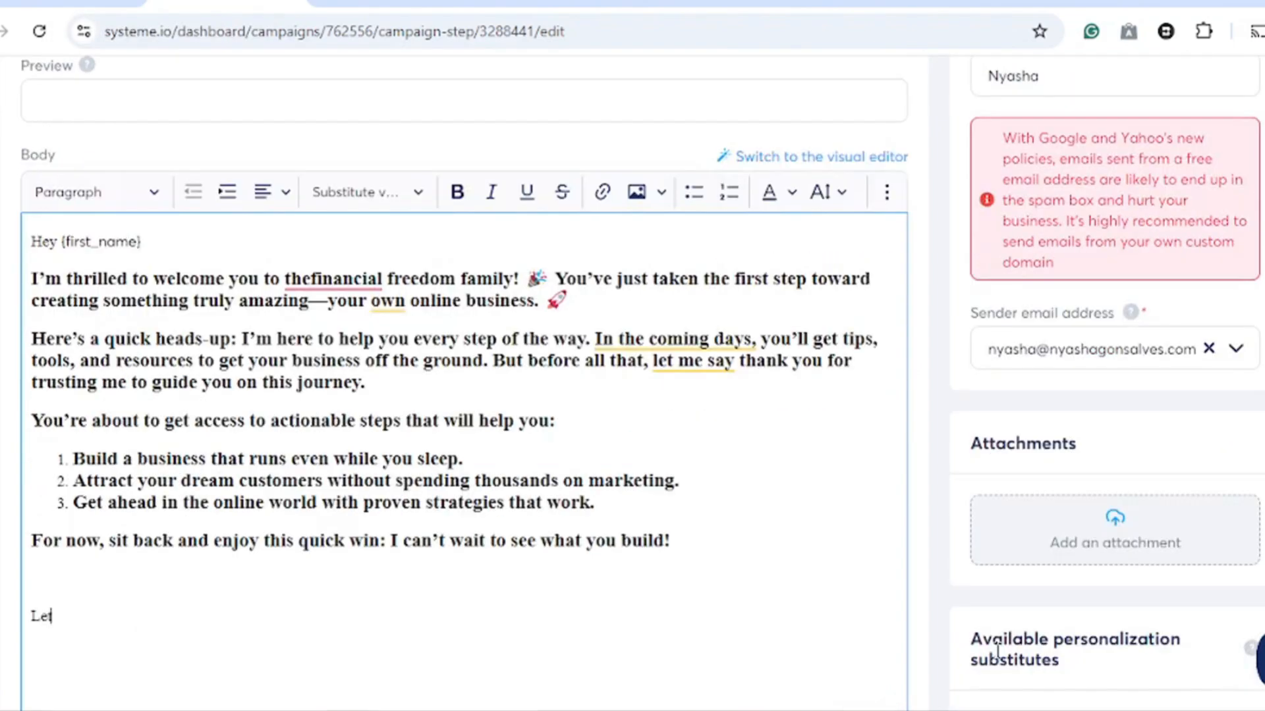
text('s grow together)
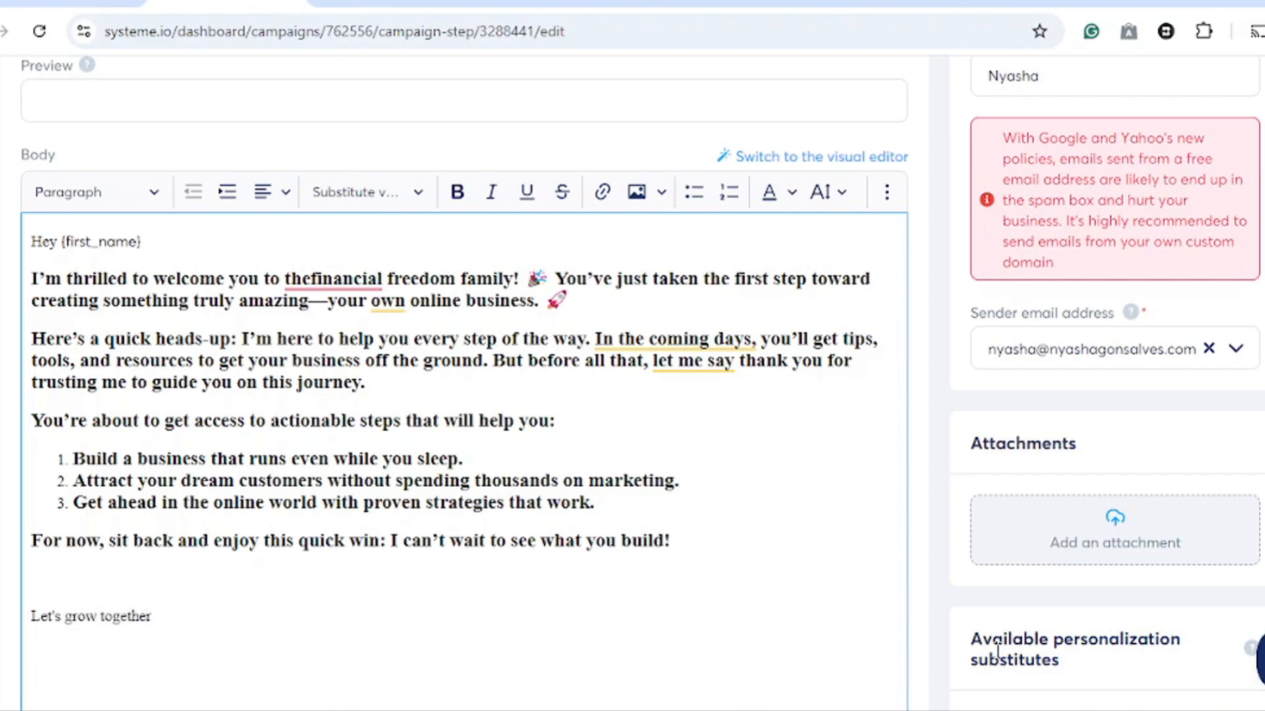
key(Return)
text(Nyasha)
- Save, publish and activate the welcome email, then exit the email editor
click(639, 194)
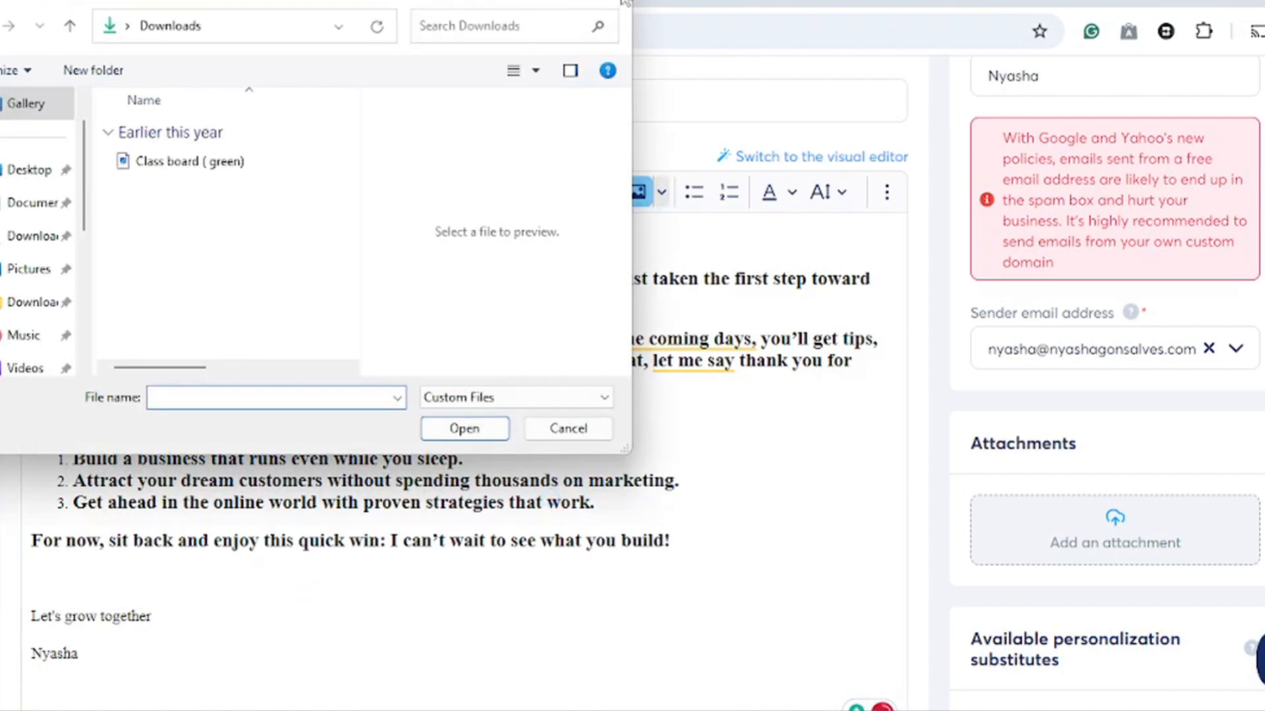
key(Escape)
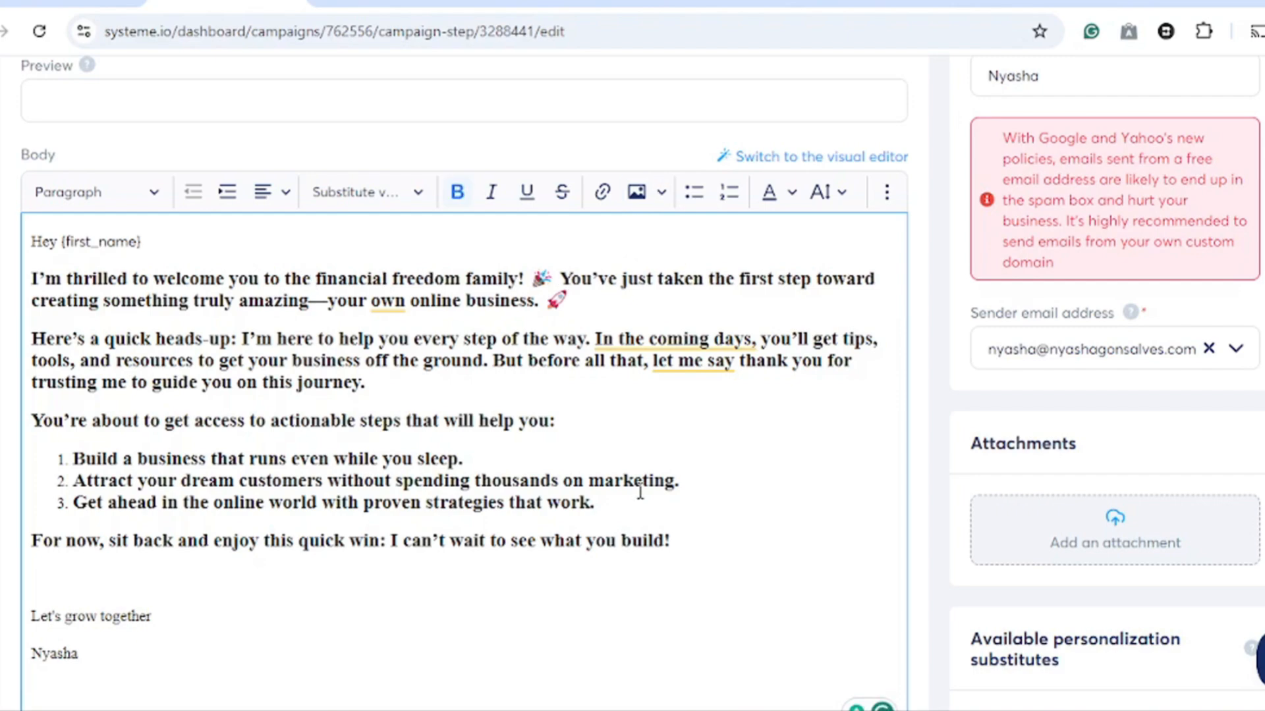
scroll(644, 486, up, 4)
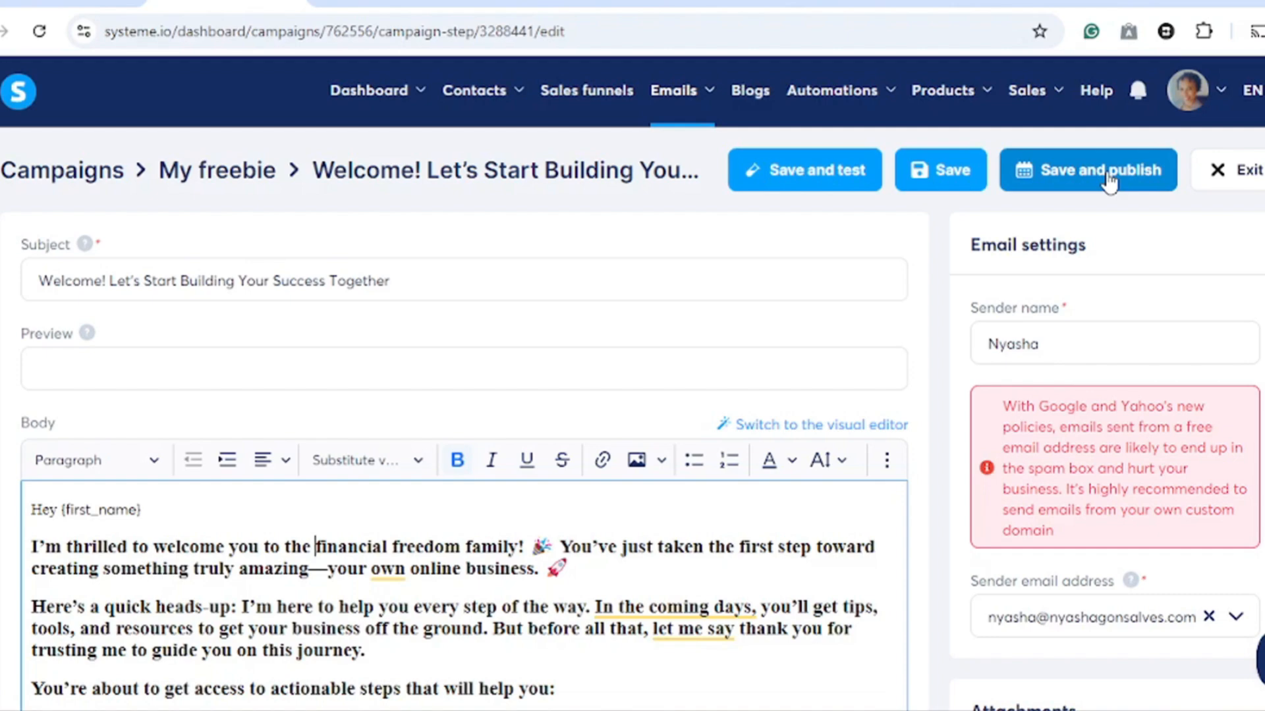
click(1072, 178)
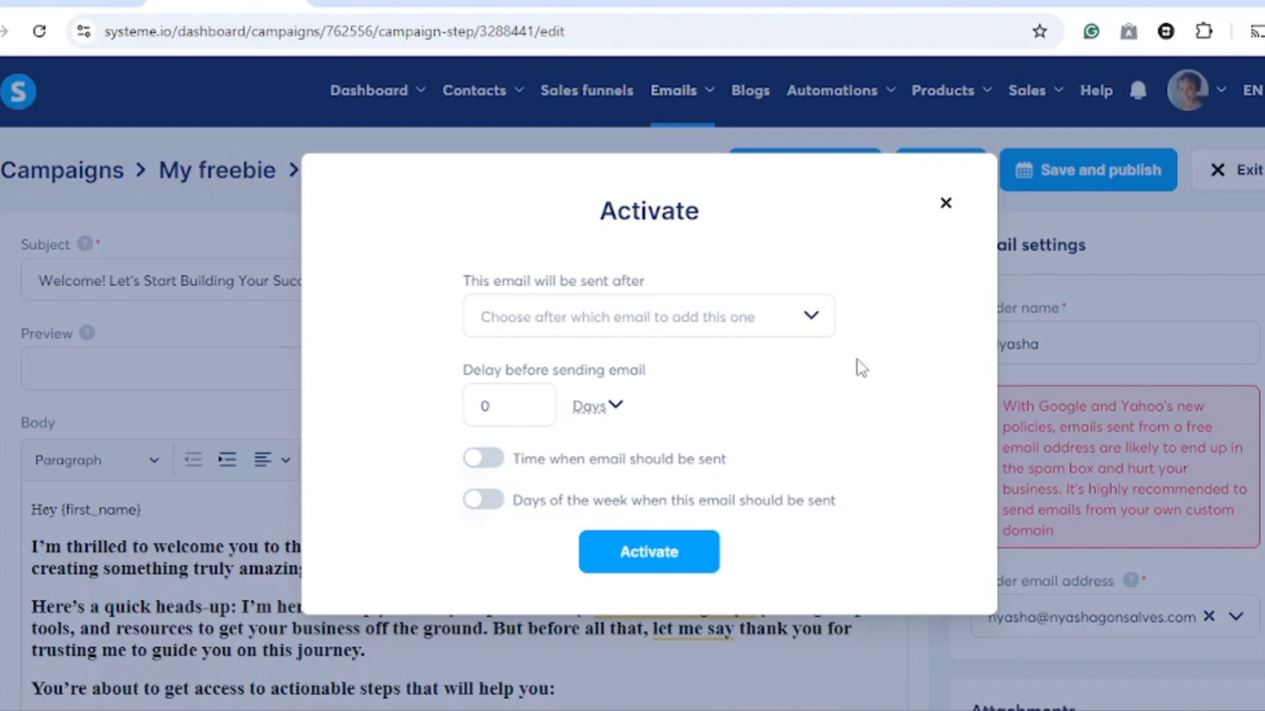
click(649, 558)
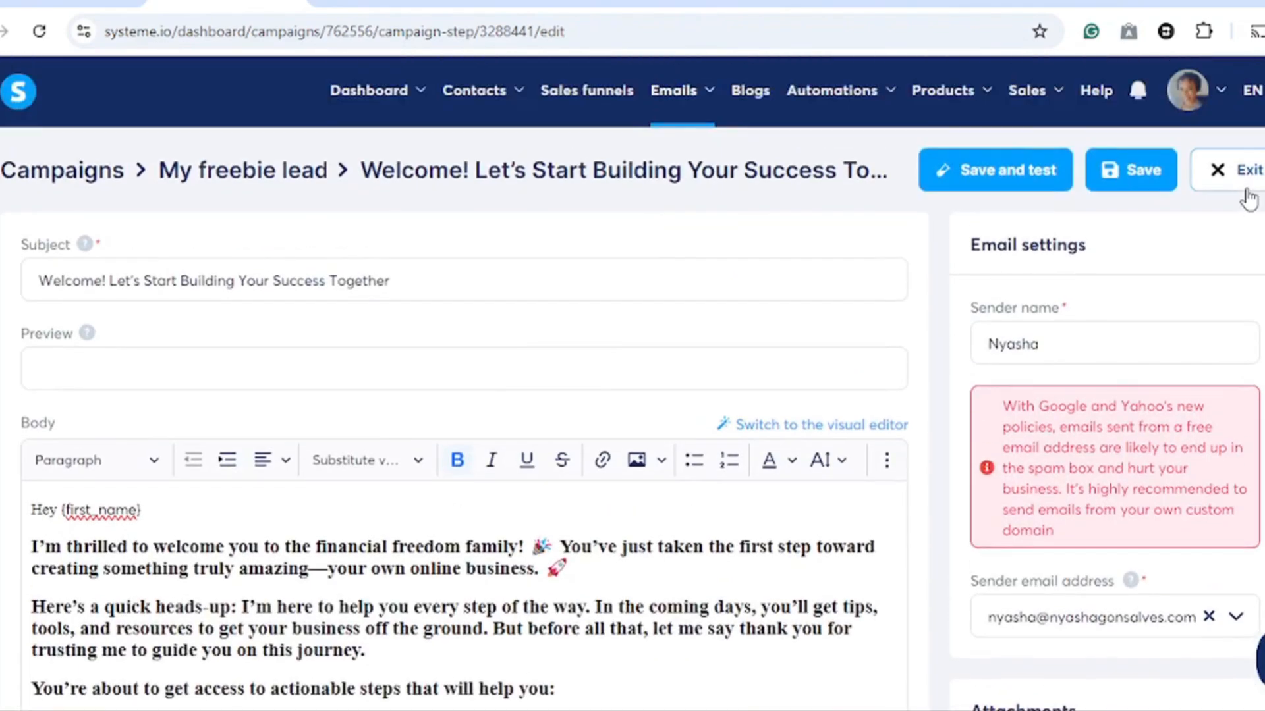
click(1248, 187)
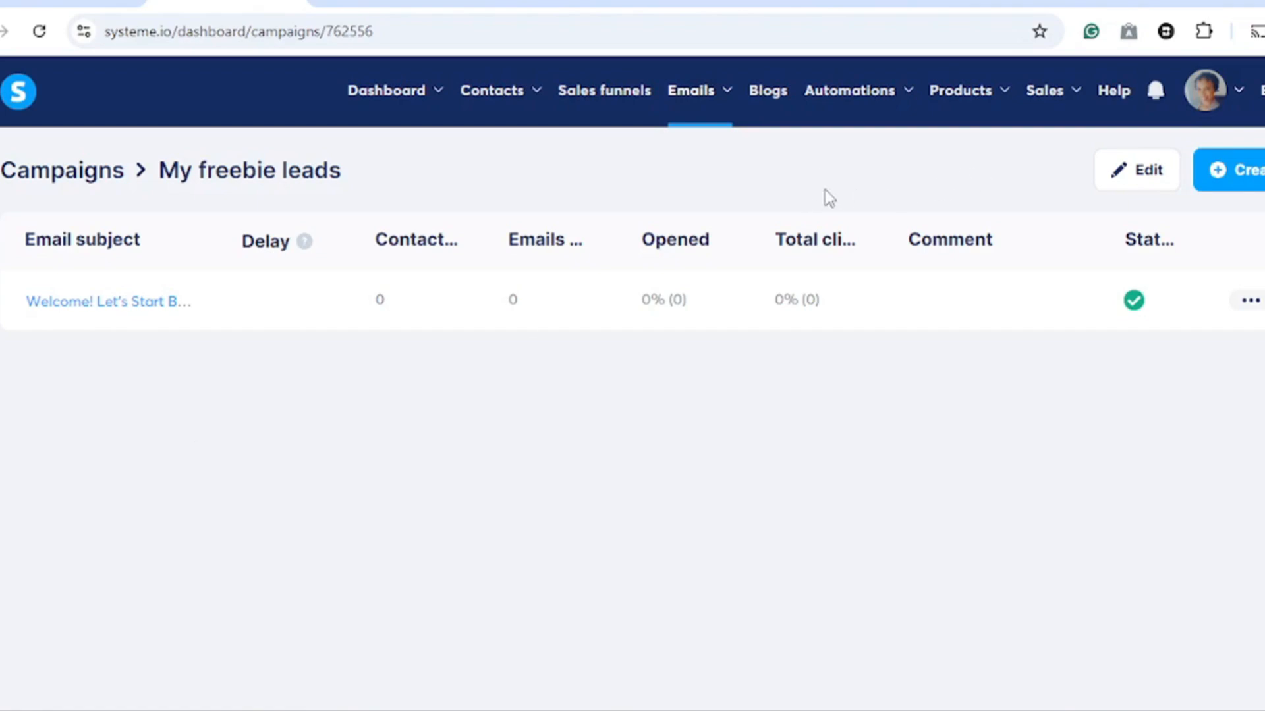
- Add a second campaign email with the subject 'Want to Build a Thriving Online Business? Here's How'
click(1233, 183)
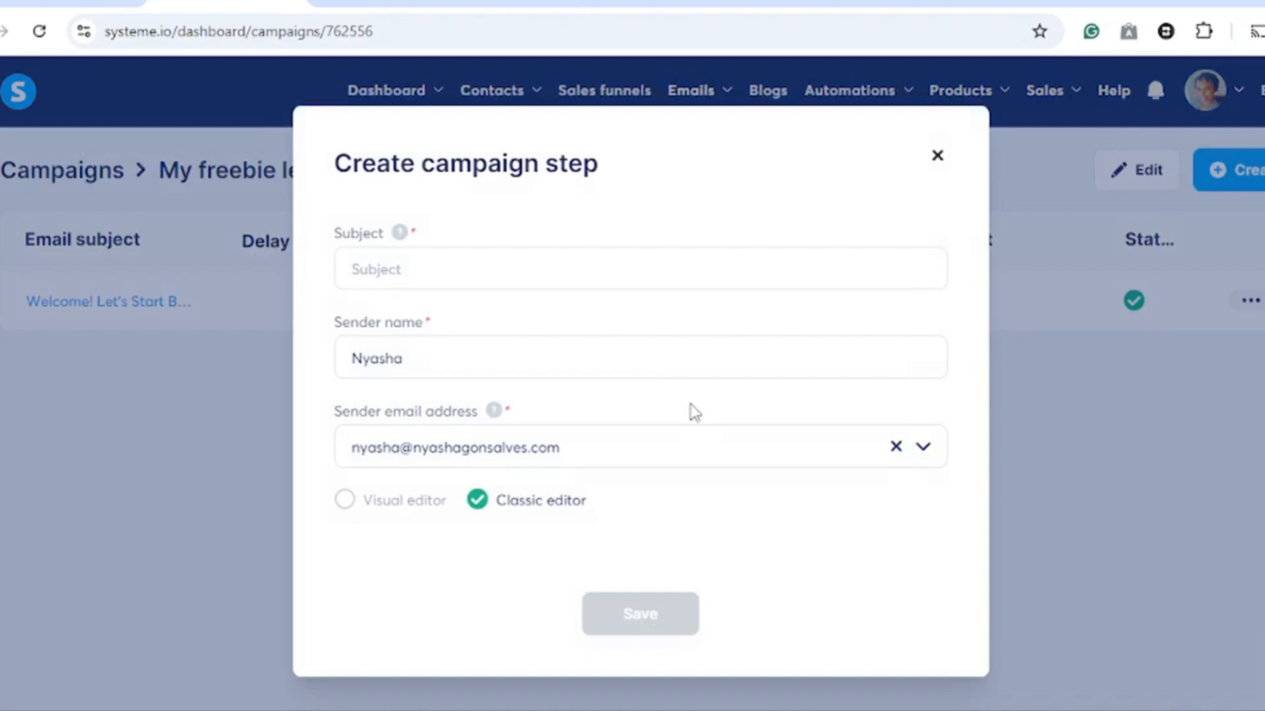
click(517, 277)
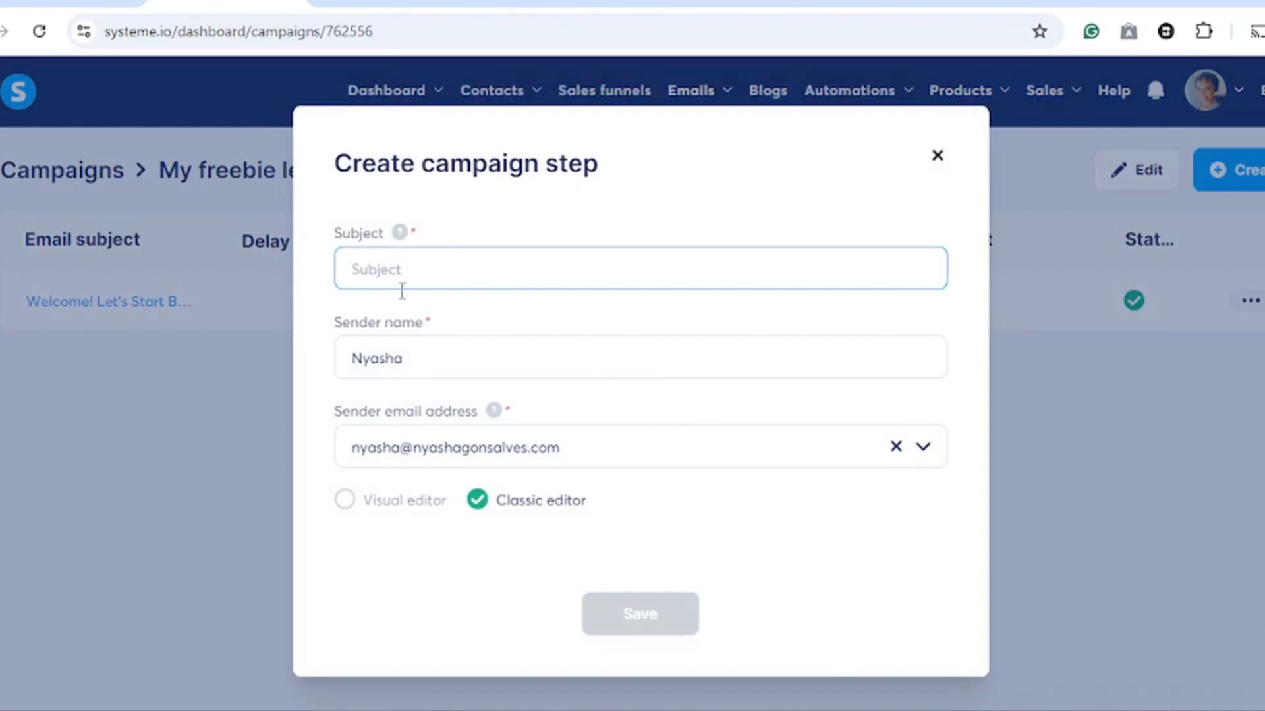
right_click(387, 277)
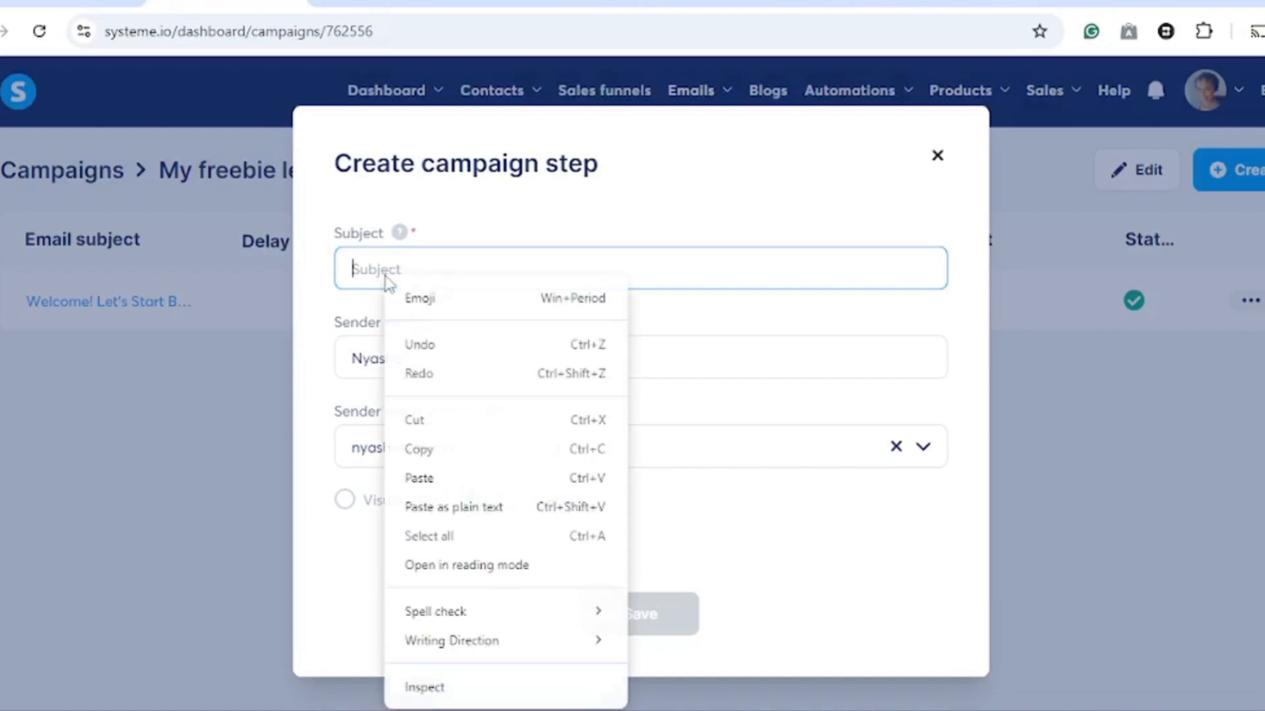
click(414, 479)
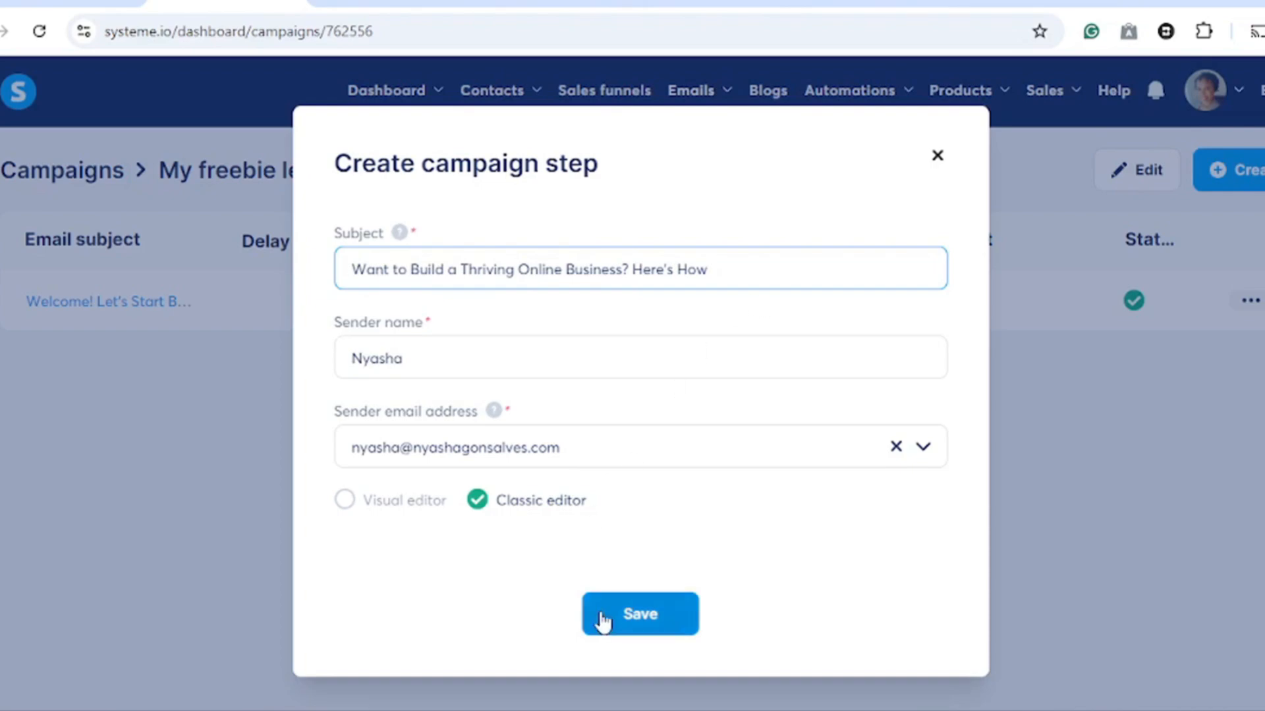
click(649, 626)
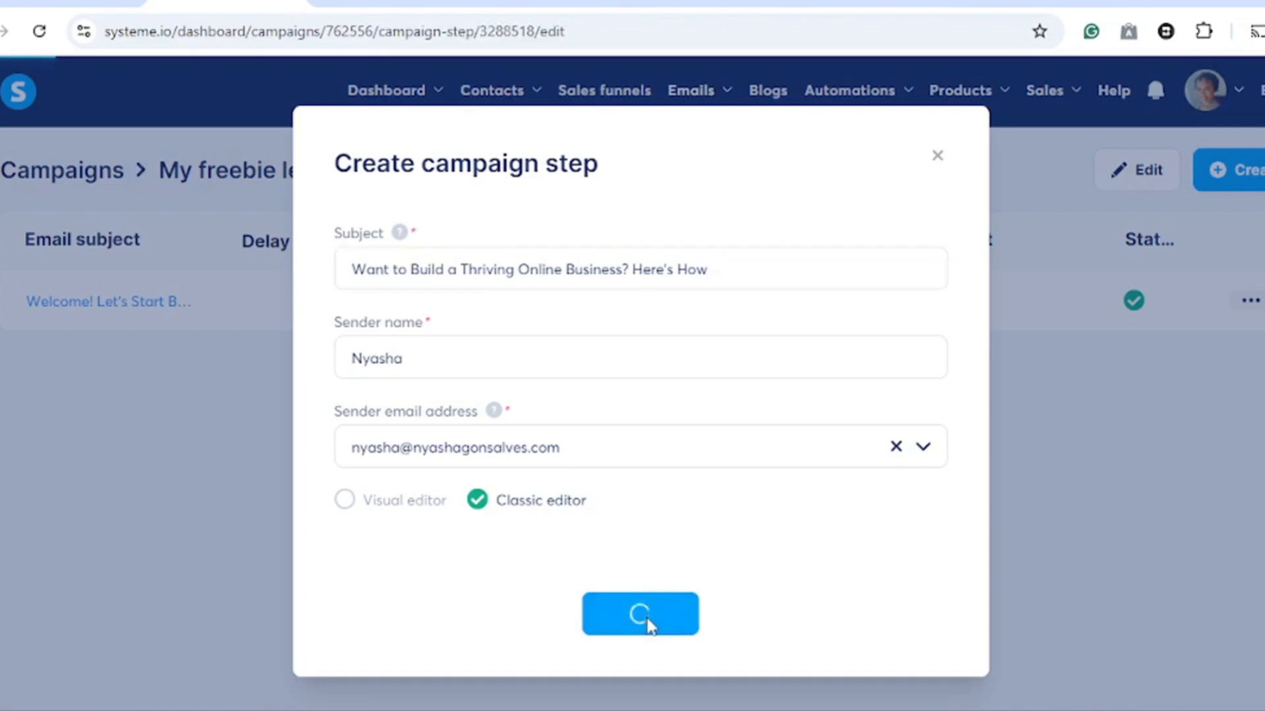
- Start the second email's body with 'Hey {first_name}', copying the first-name personalization substitute into the greeting
scroll(139, 485, down, 1)
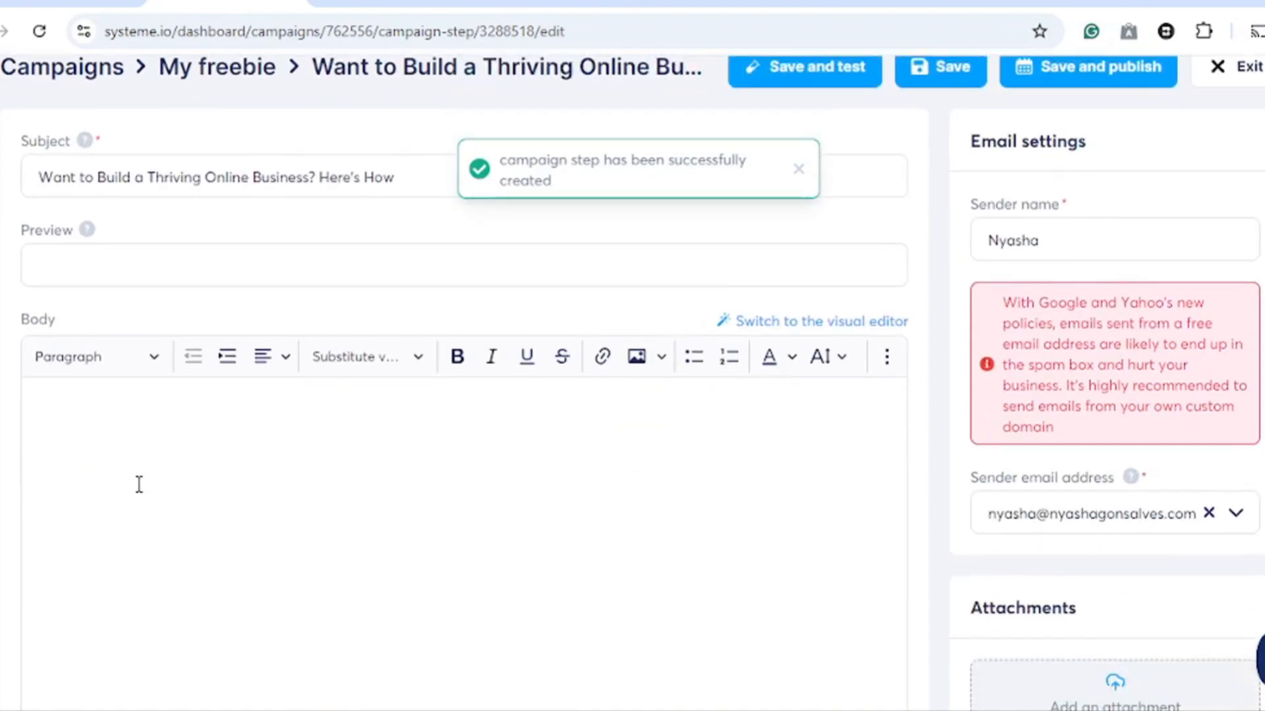
scroll(139, 484, down, 1)
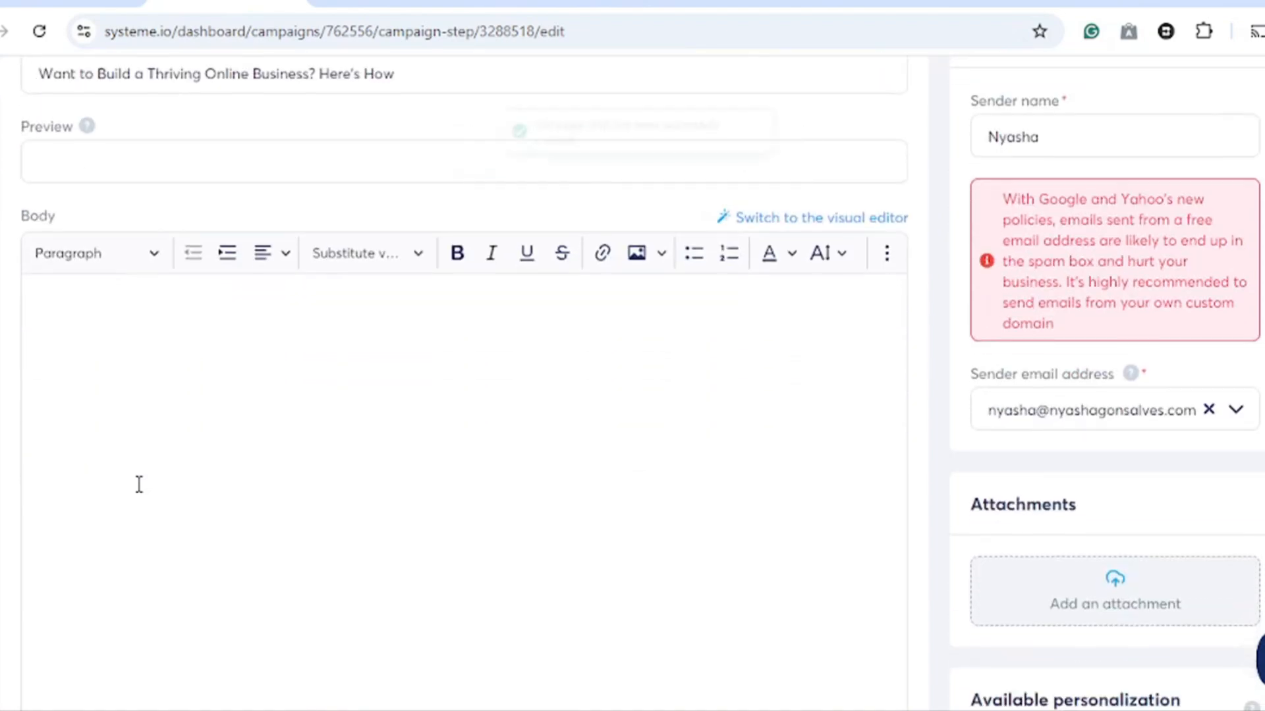
click(66, 308)
text(Hey)
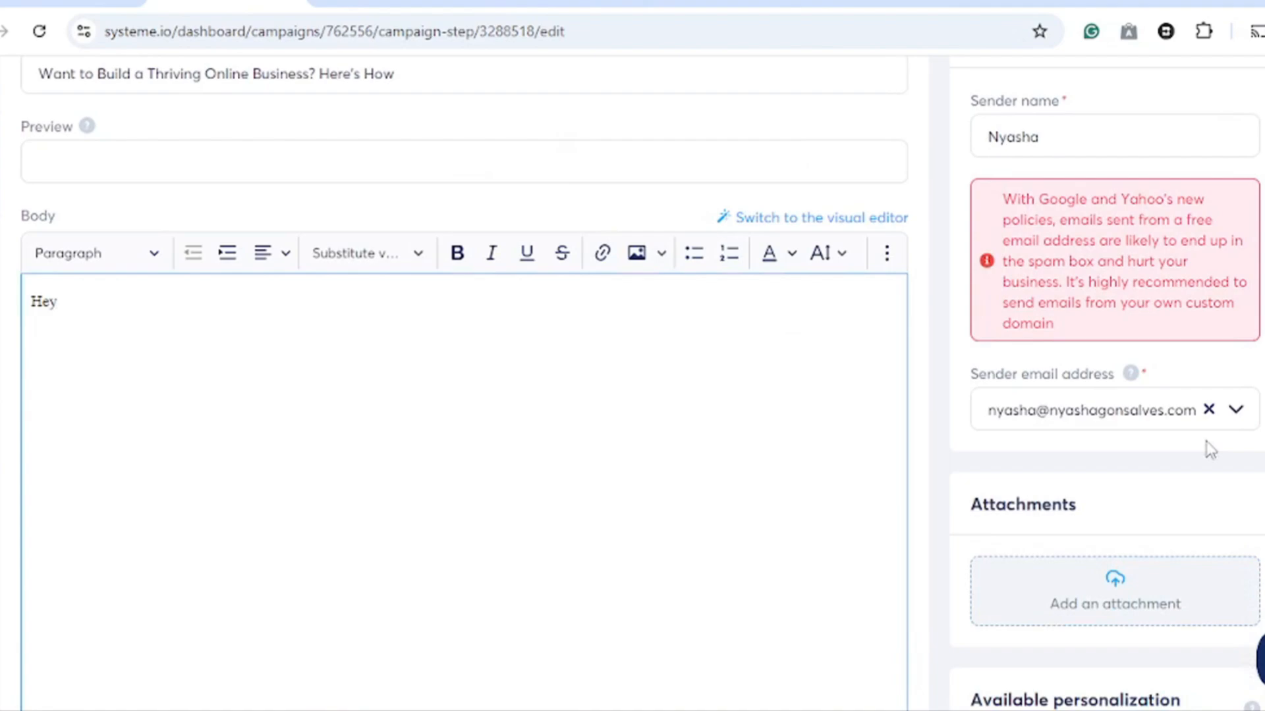
scroll(1208, 454, down, 3)
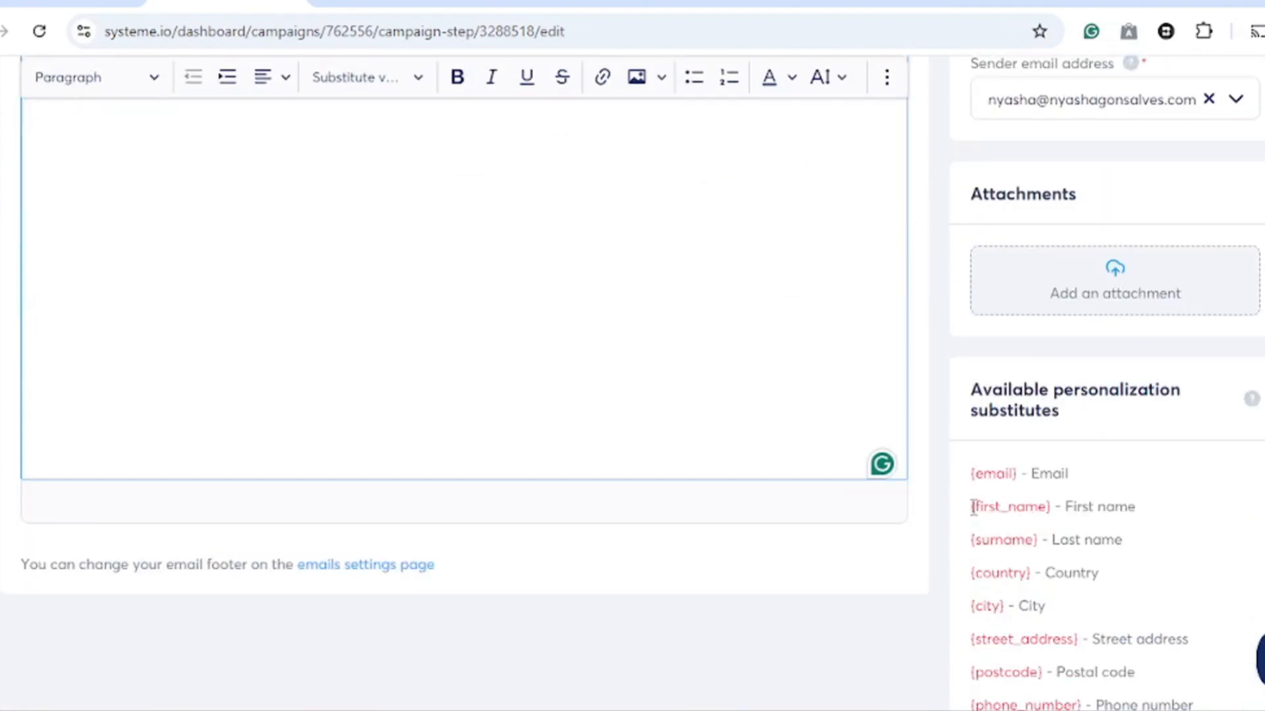
drag(971, 510, 1056, 516)
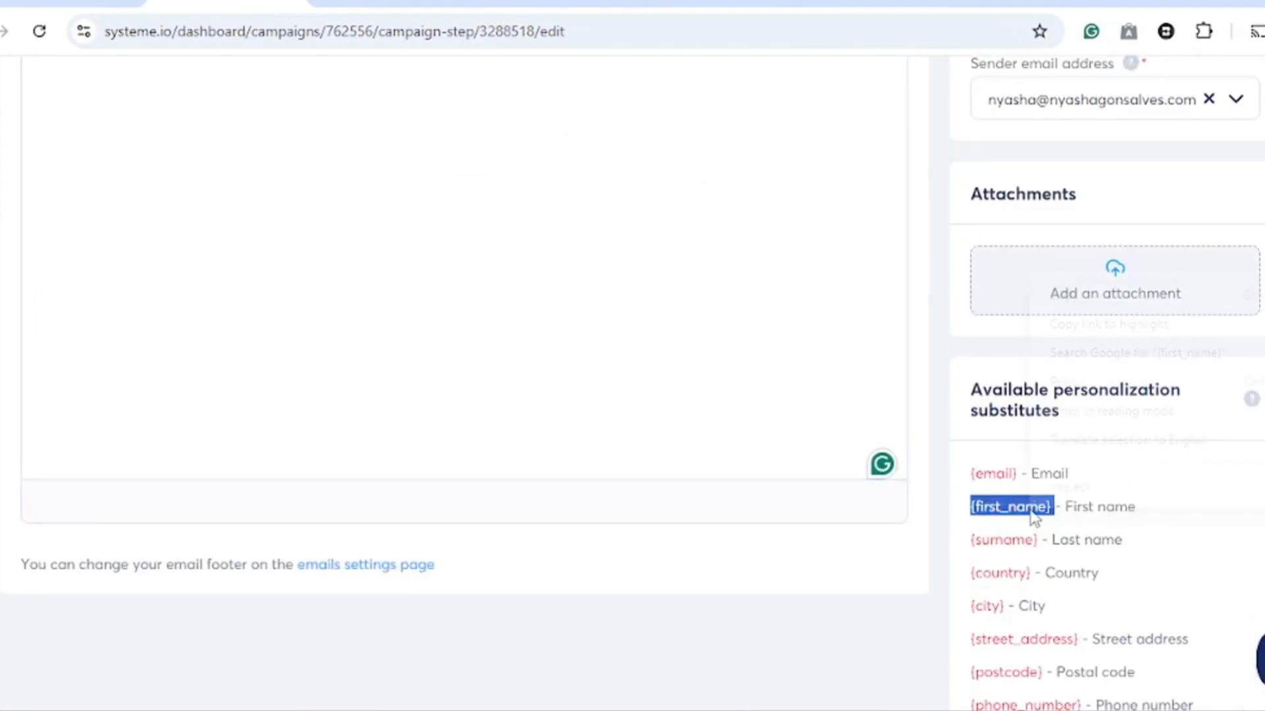
right_click(1033, 510)
click(1092, 294)
scroll(371, 298, up, 3)
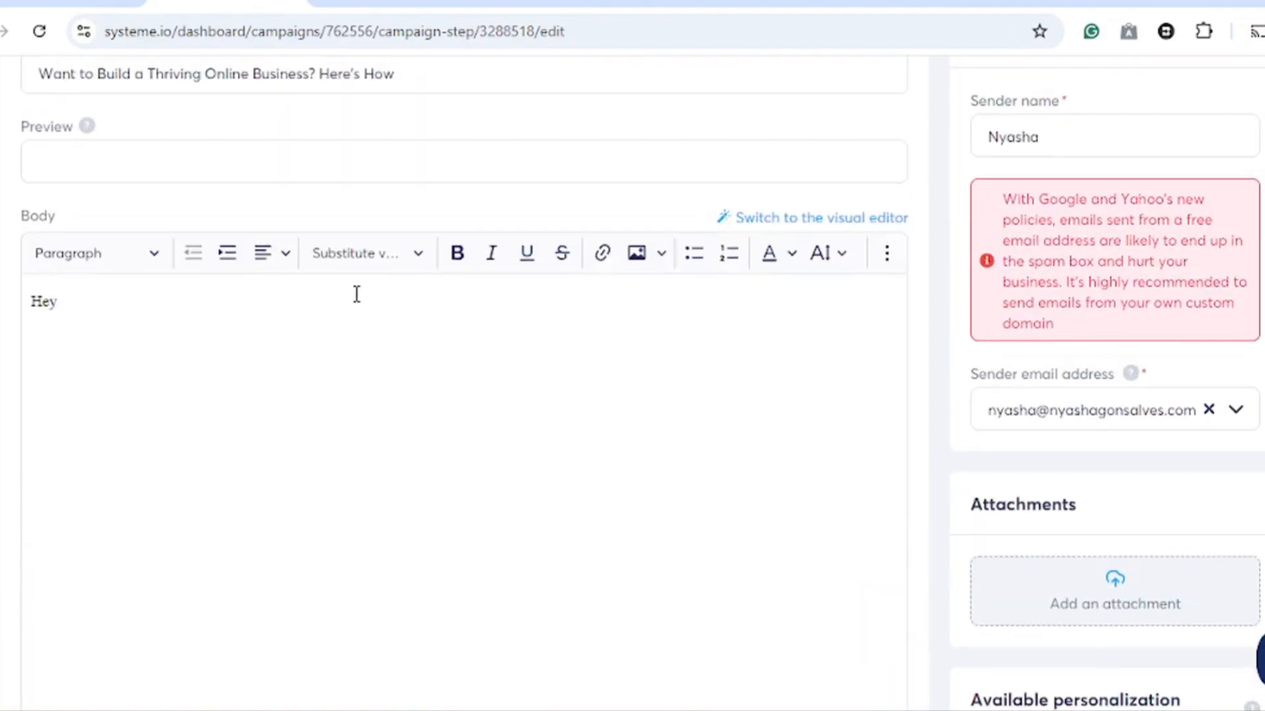
right_click(79, 307)
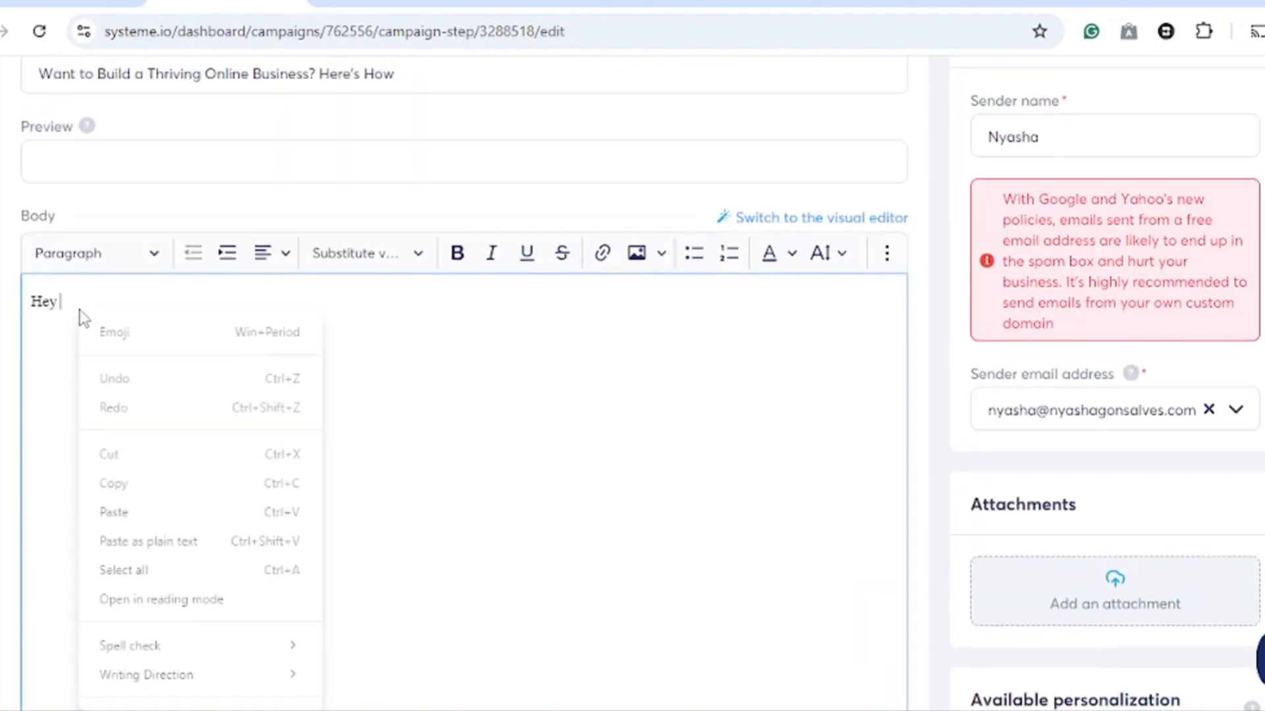
click(125, 514)
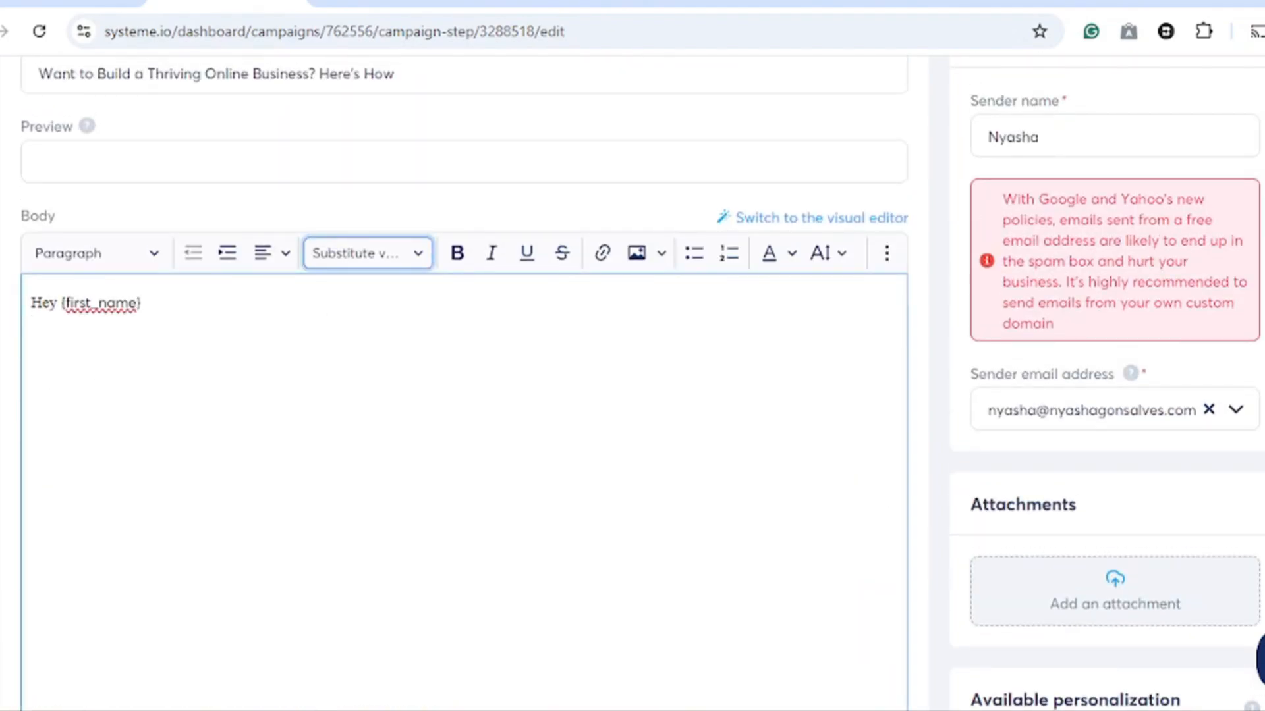
- Add a new line below the greeting and paste the follow-up message text into the email body
scroll(544, 270, down, 3)
scroll(463, 329, down, 1)
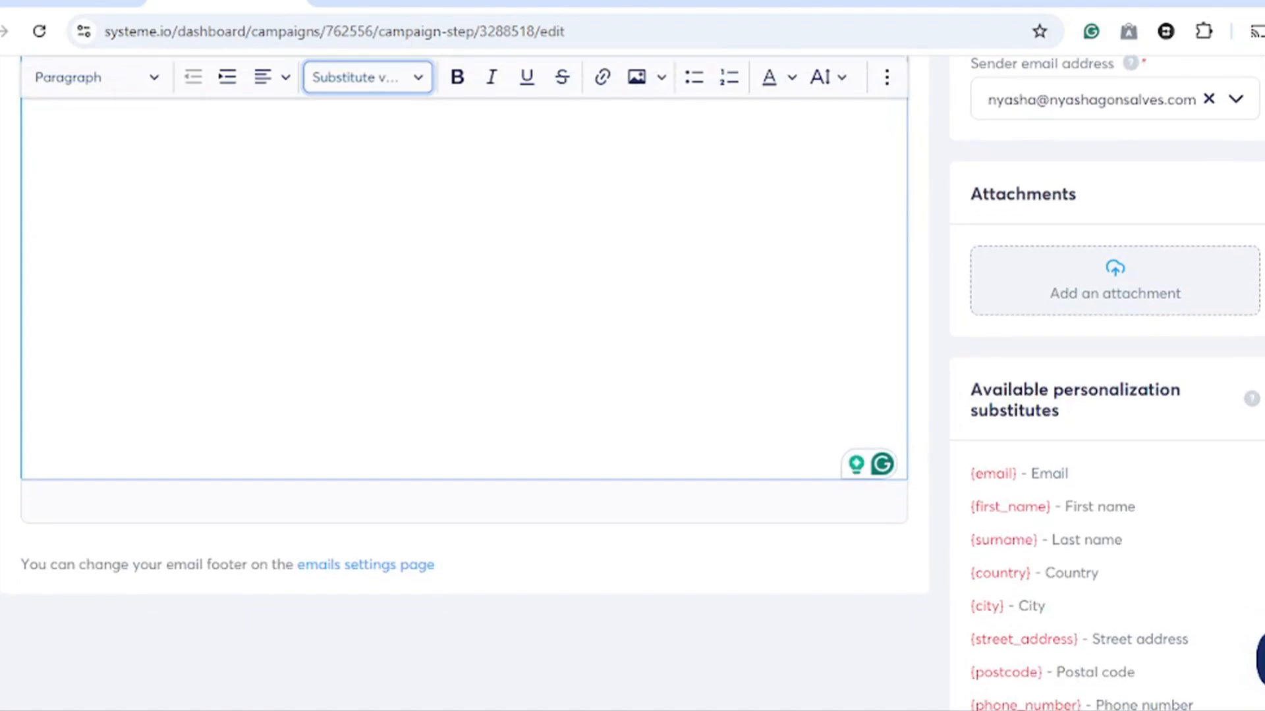
scroll(464, 329, up, 2)
scroll(700, 319, up, 2)
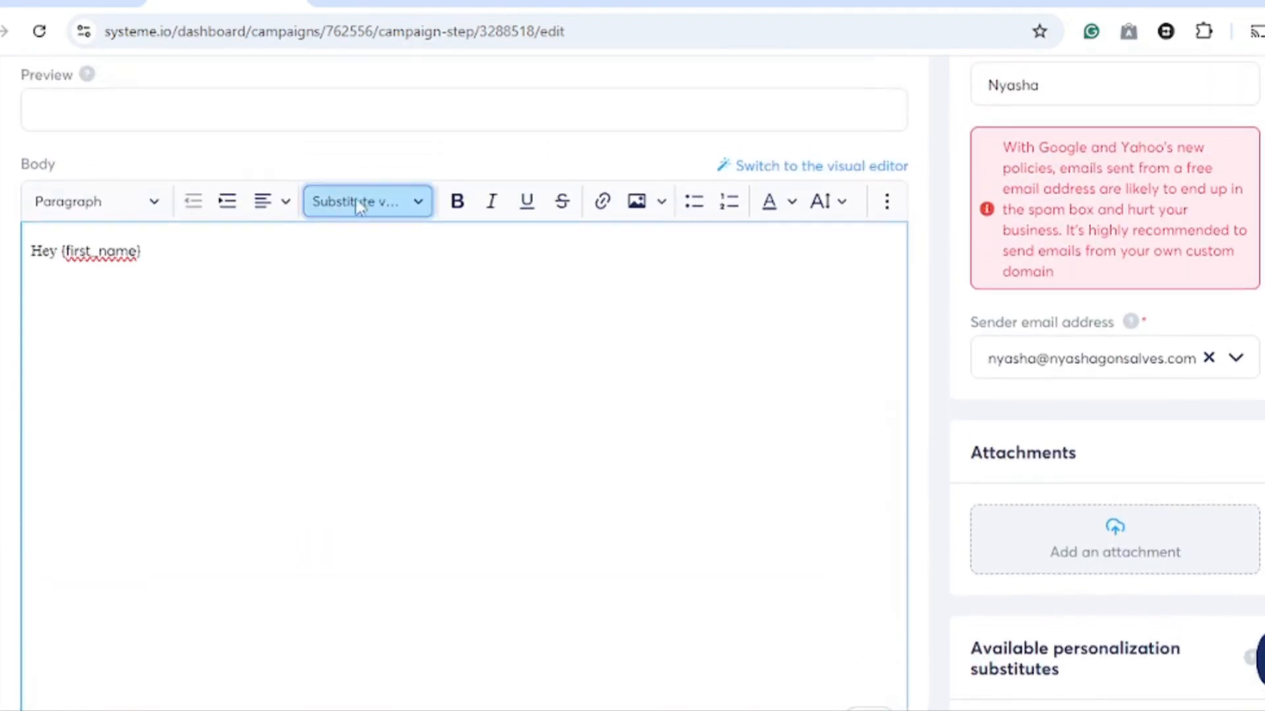
click(419, 203)
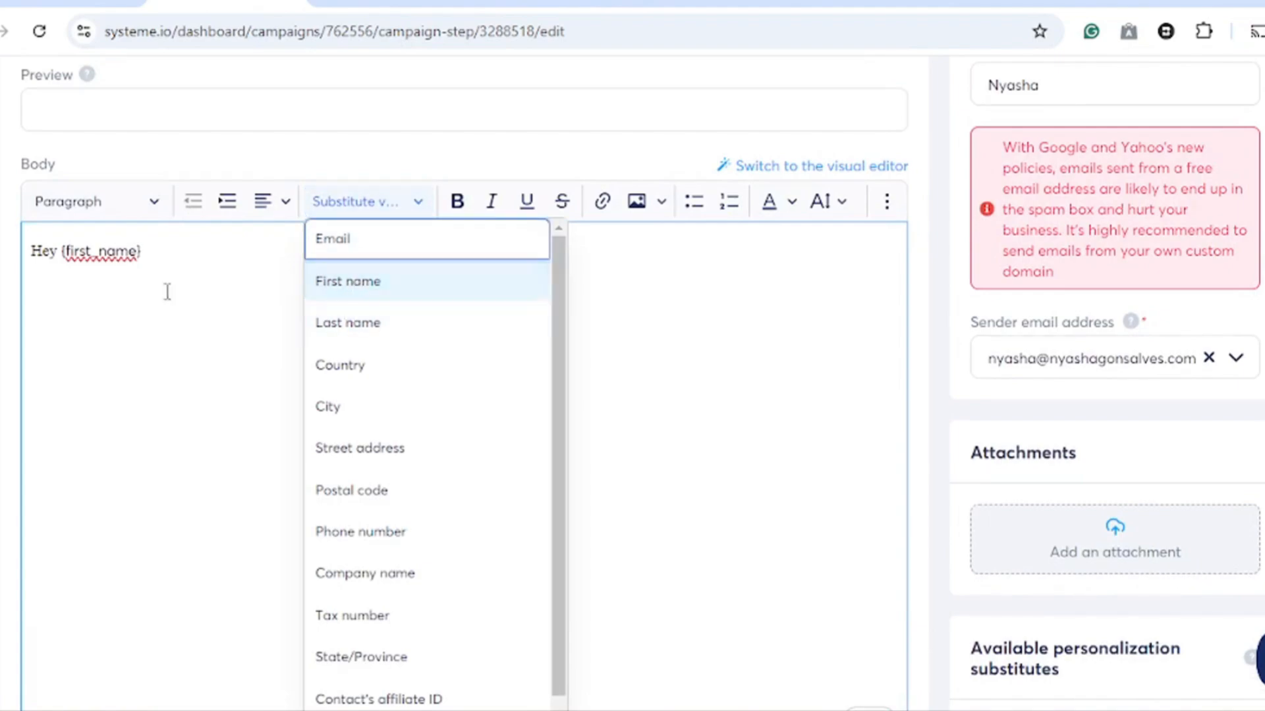
click(53, 352)
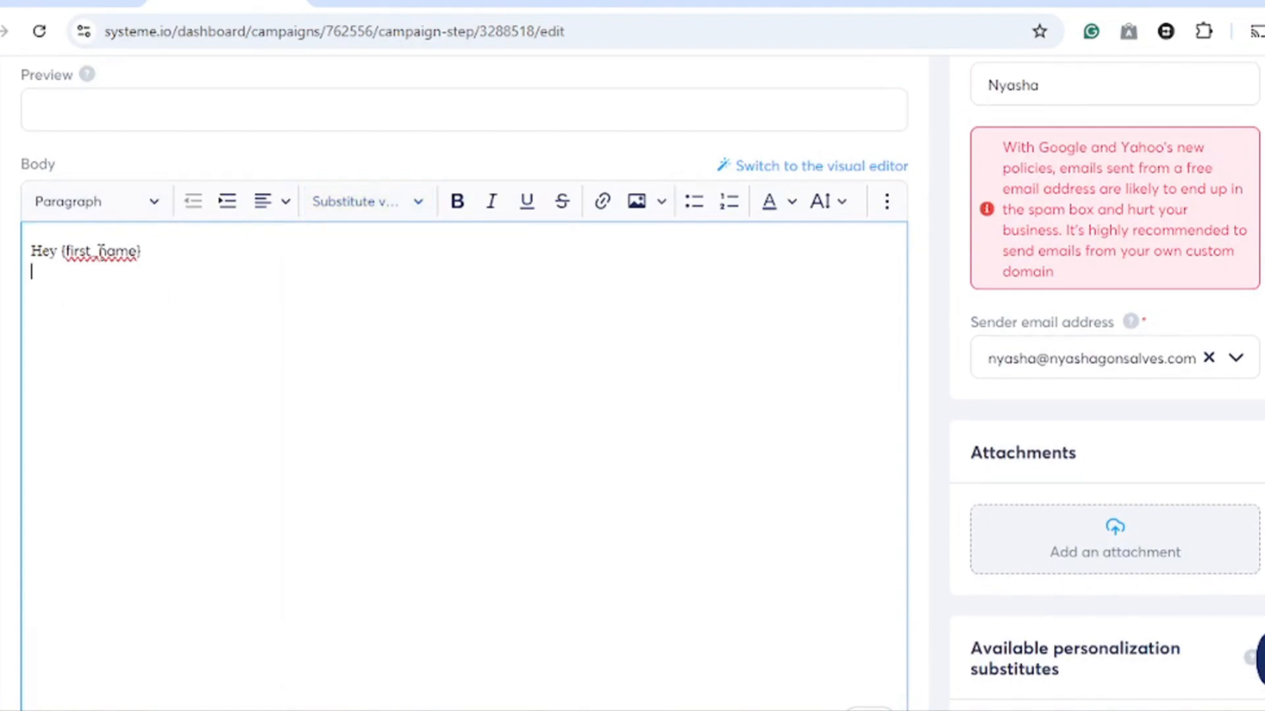
key(Return)
right_click(51, 317)
click(85, 520)
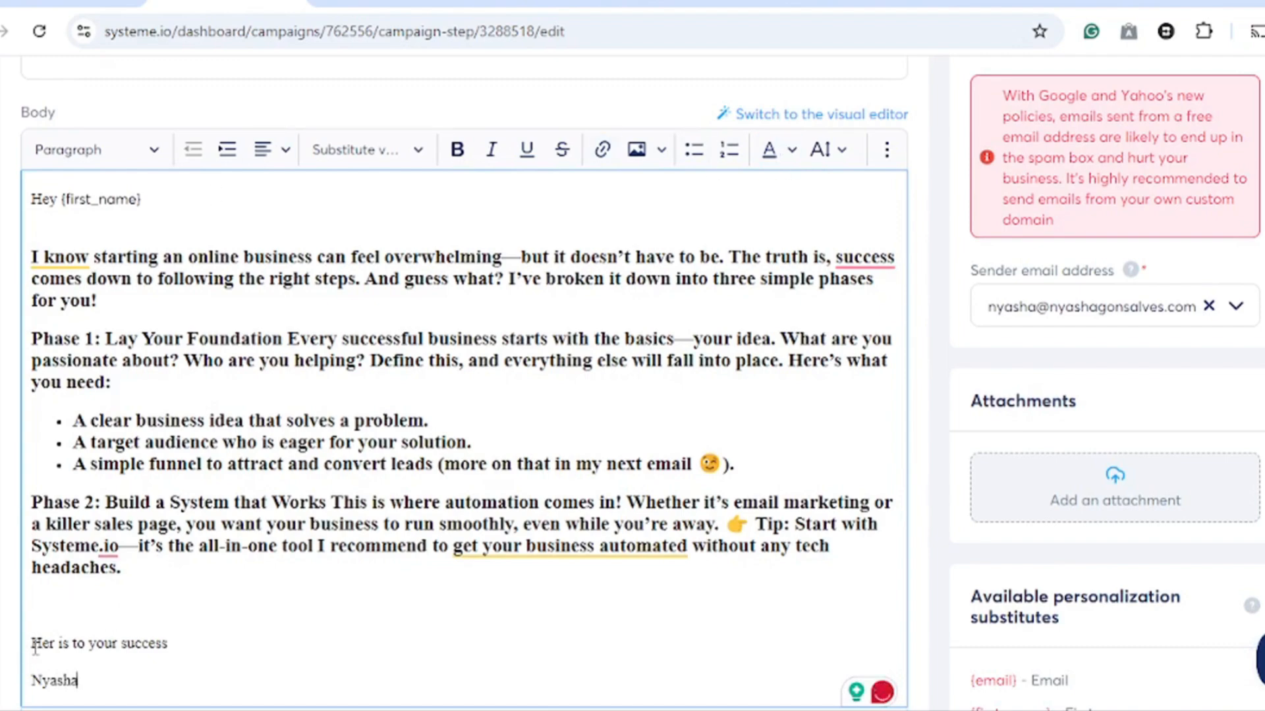
- Make the sign-off line 'Her is to your success' bold
drag(34, 644, 189, 646)
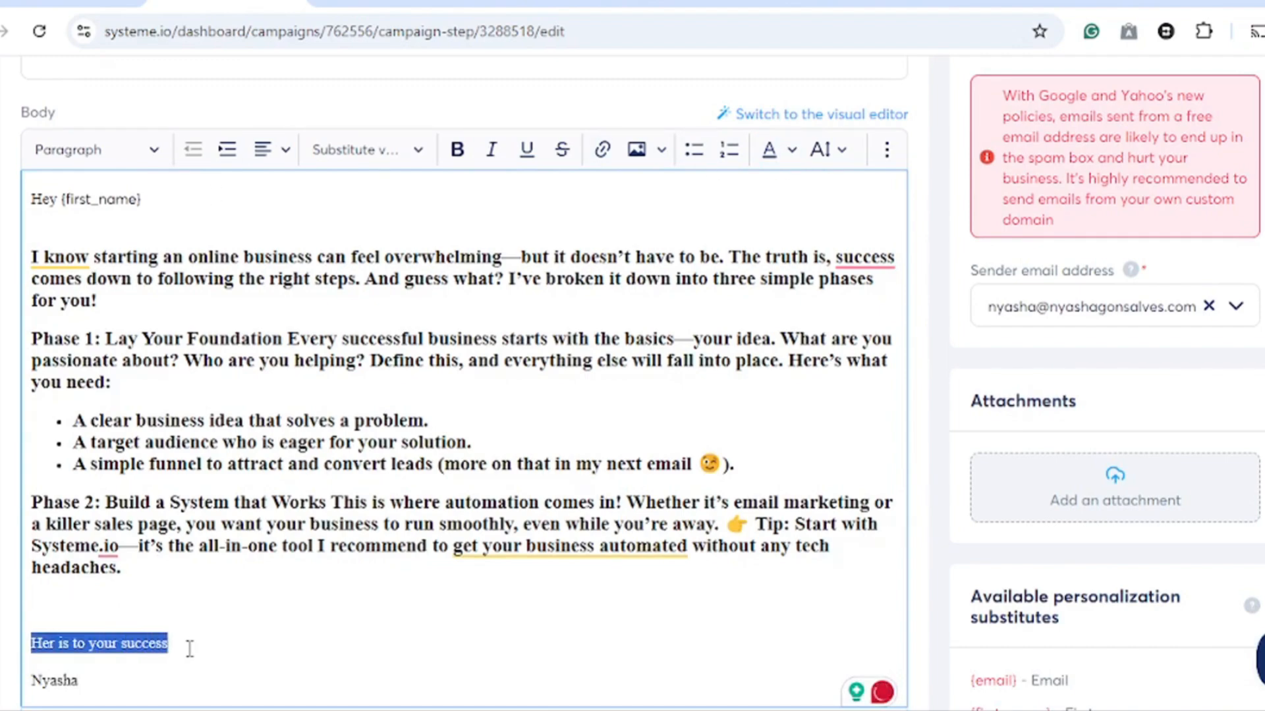
click(460, 153)
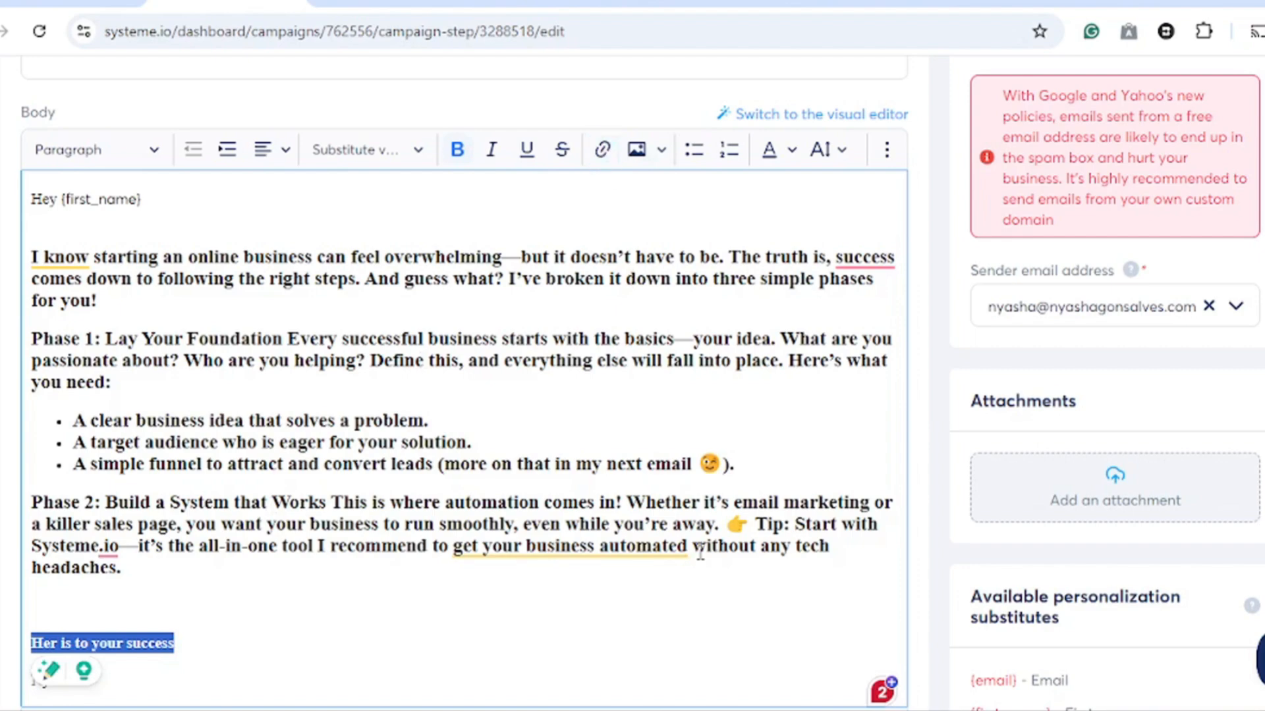
- Try to add a link to the word 'Systeme.io' in the Phase 2 tip
drag(692, 547, 751, 546)
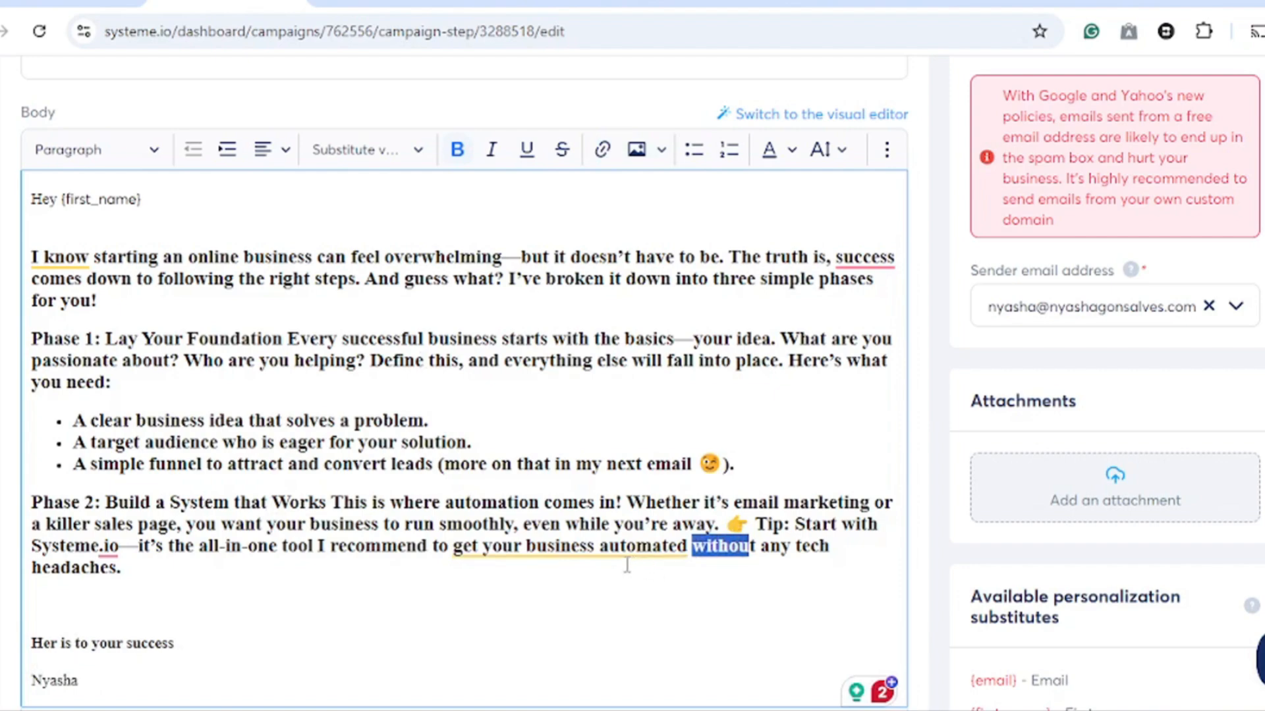
click(30, 545)
drag(29, 546, 120, 549)
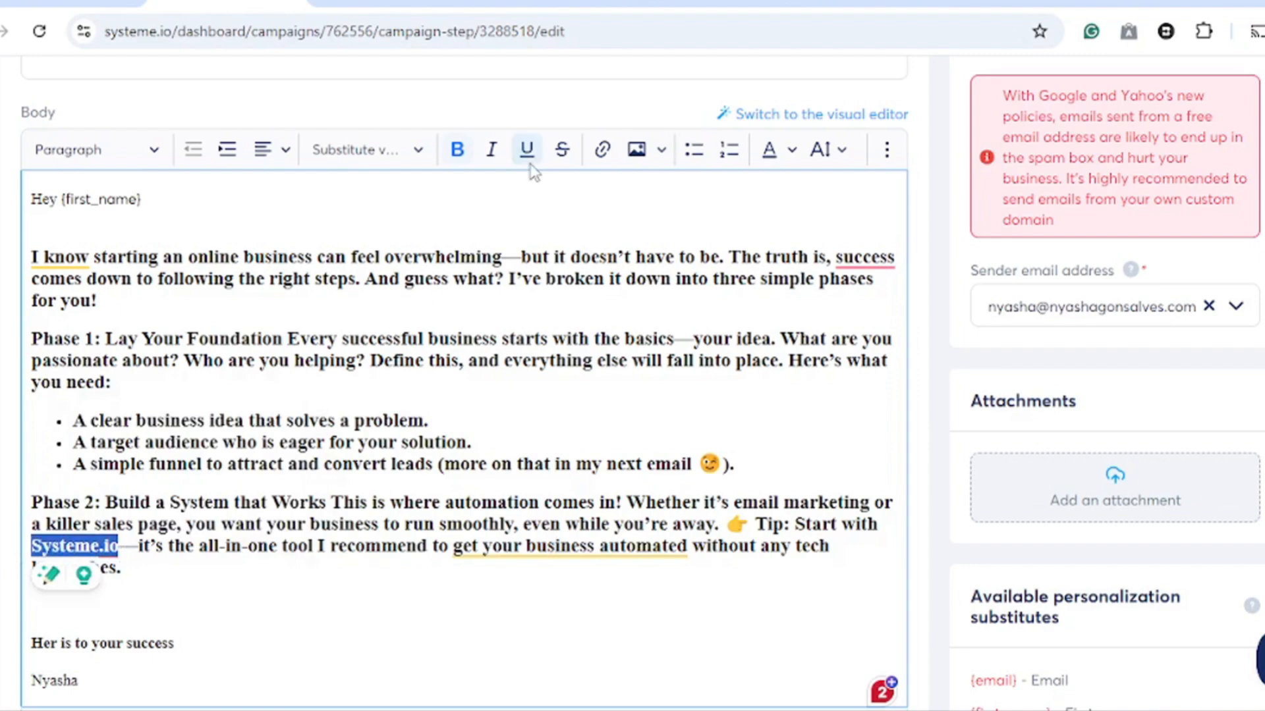
click(610, 160)
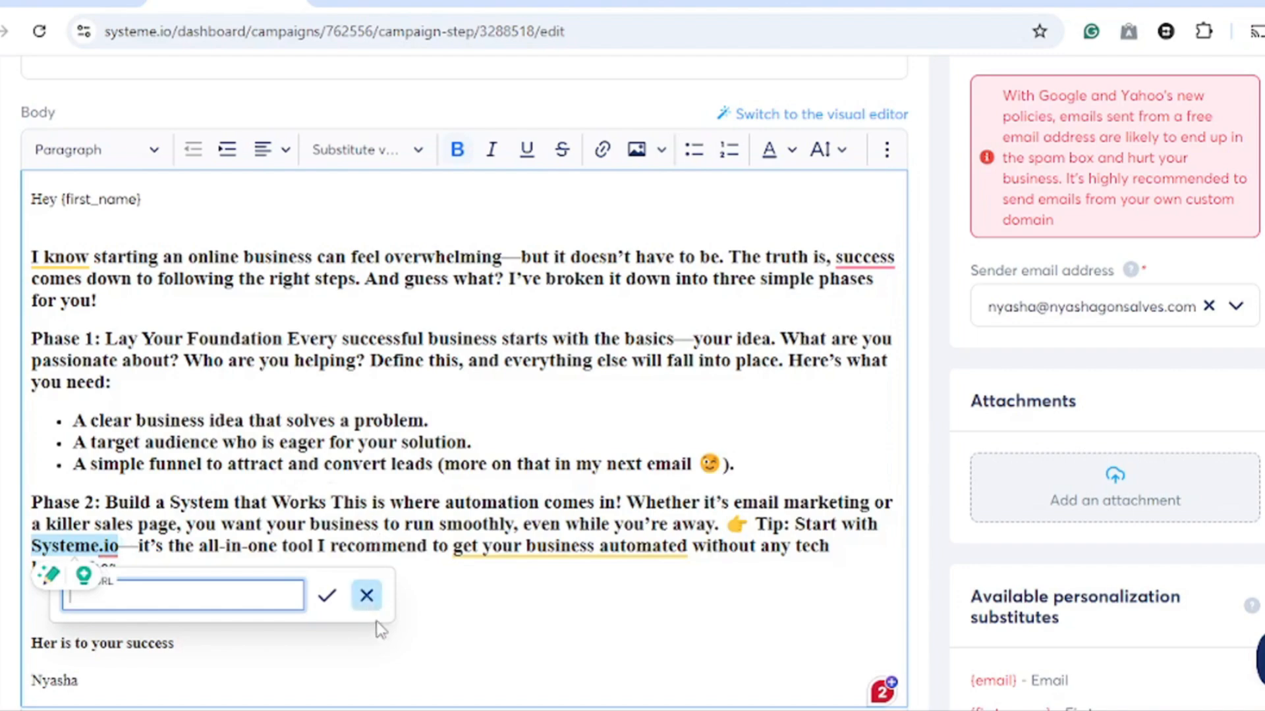
click(409, 591)
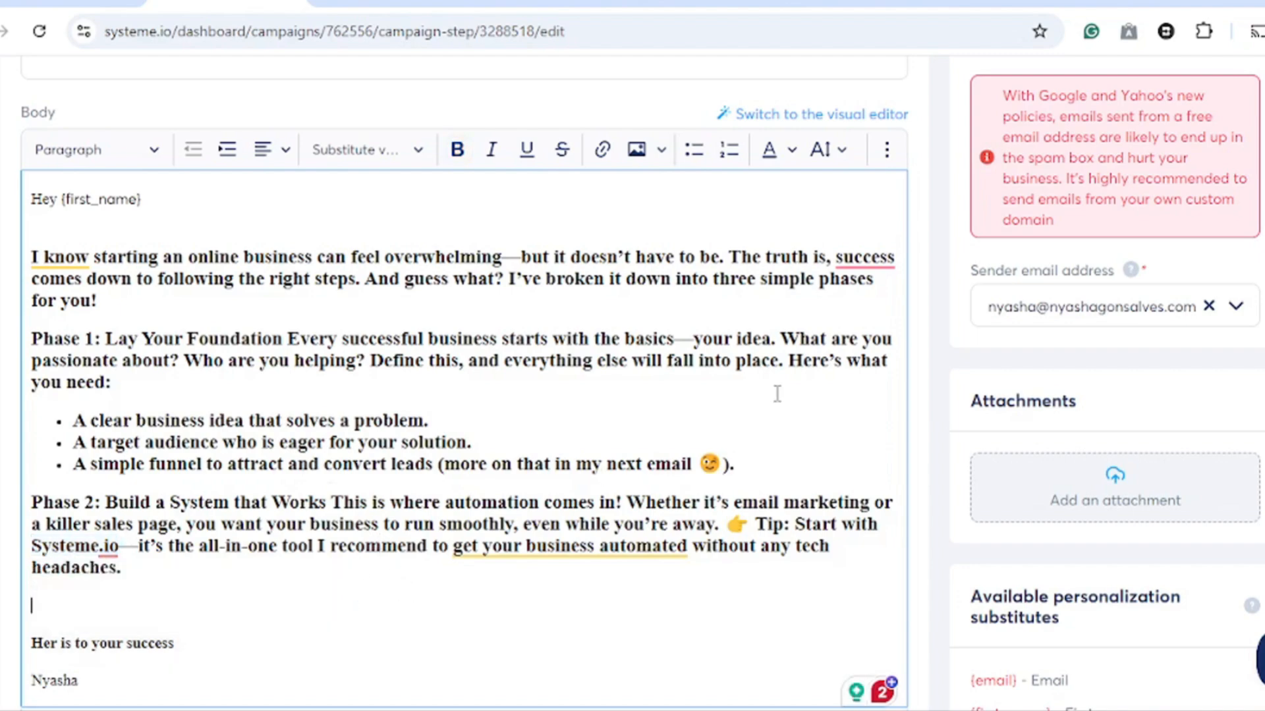
- Publish the email to be sent after the welcome email with a delay of 2 days
scroll(777, 395, up, 5)
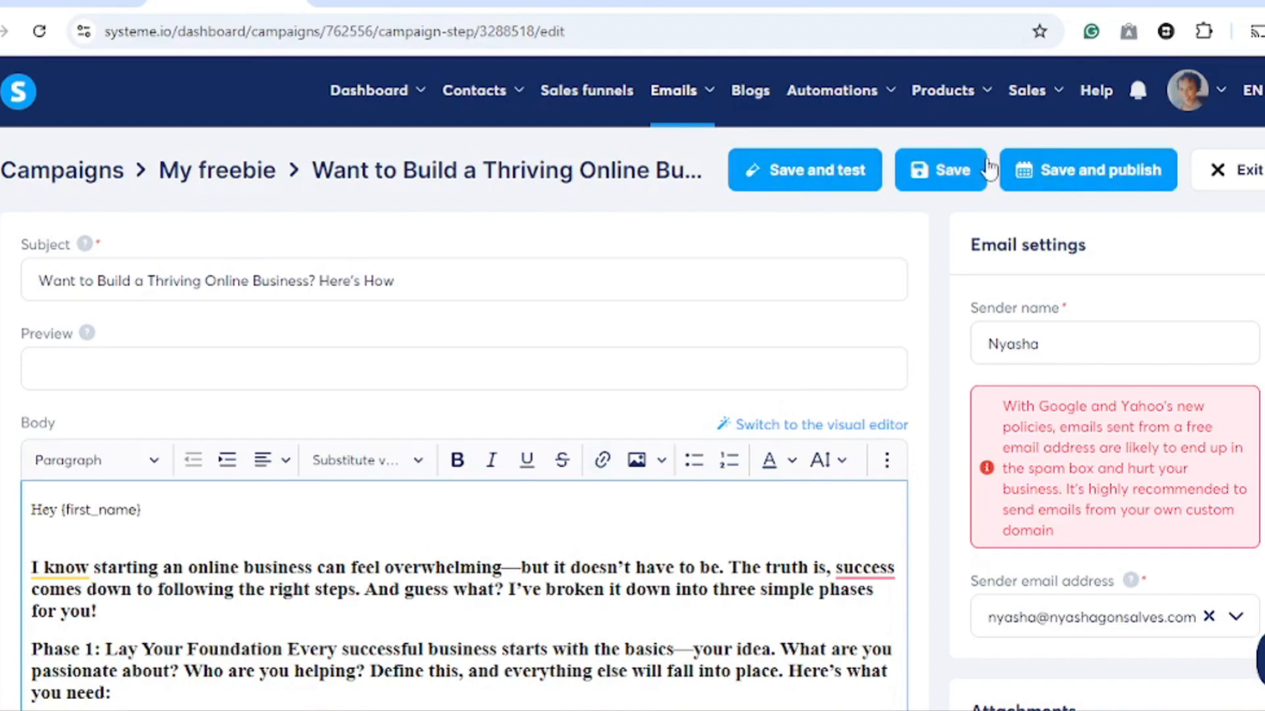
click(1086, 178)
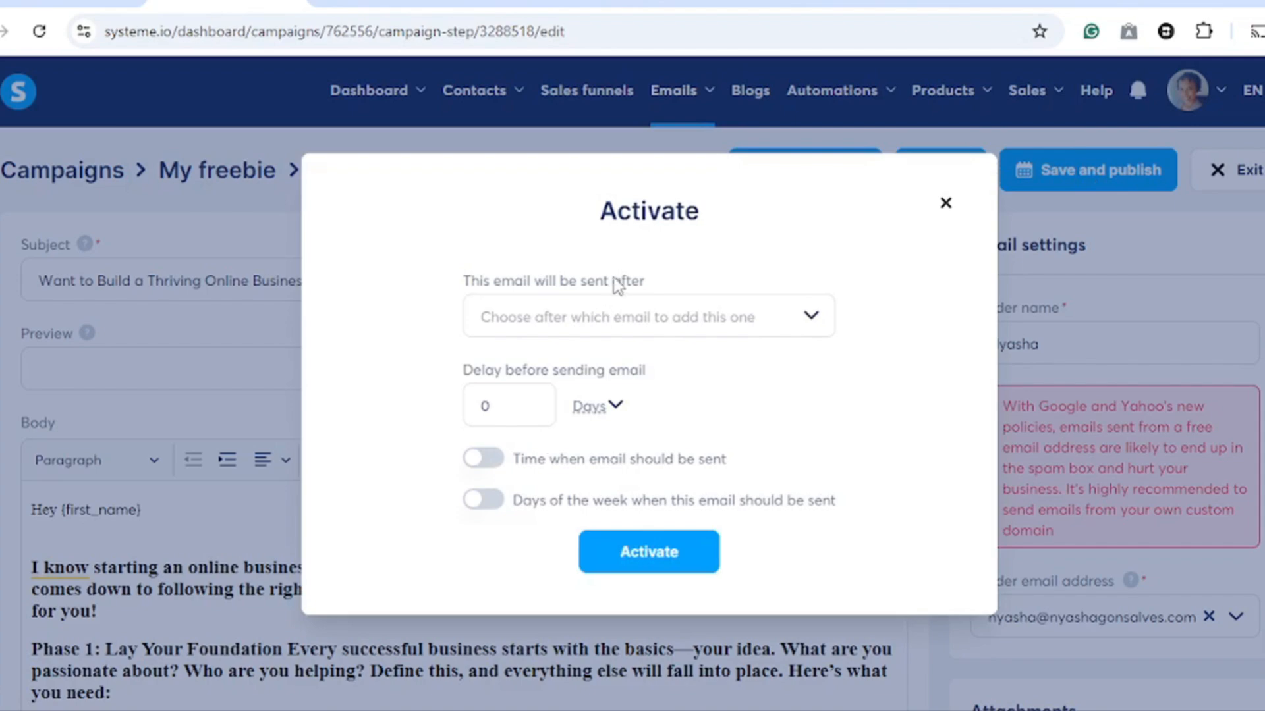
click(811, 317)
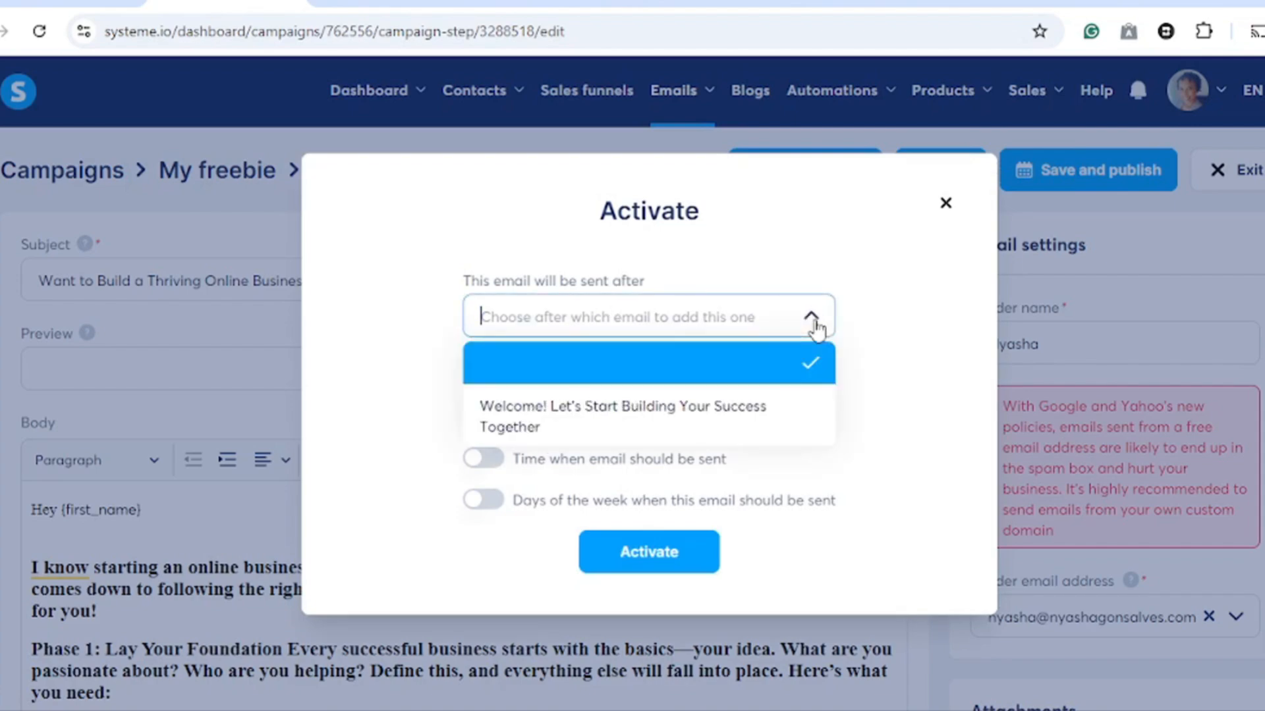
click(690, 435)
click(503, 414)
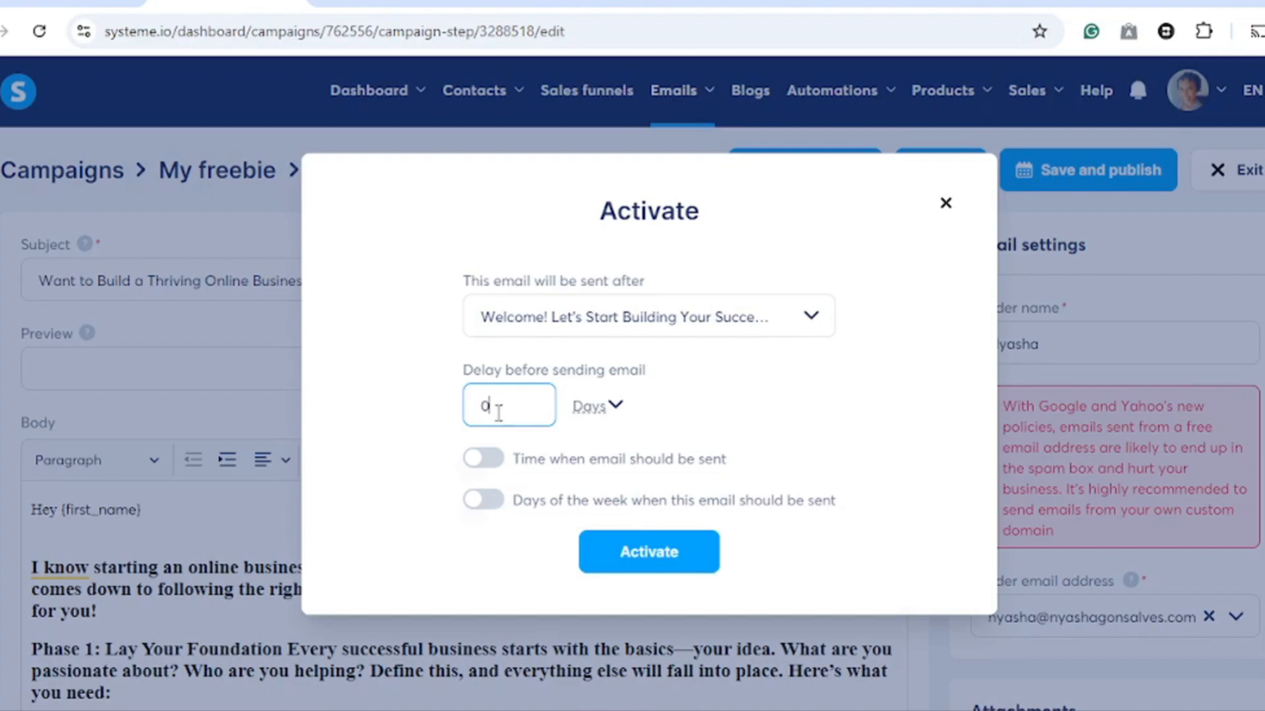
key(BackSpace)
text(2)
- Enable a fixed sending time and set it to 09:00 AM
click(487, 460)
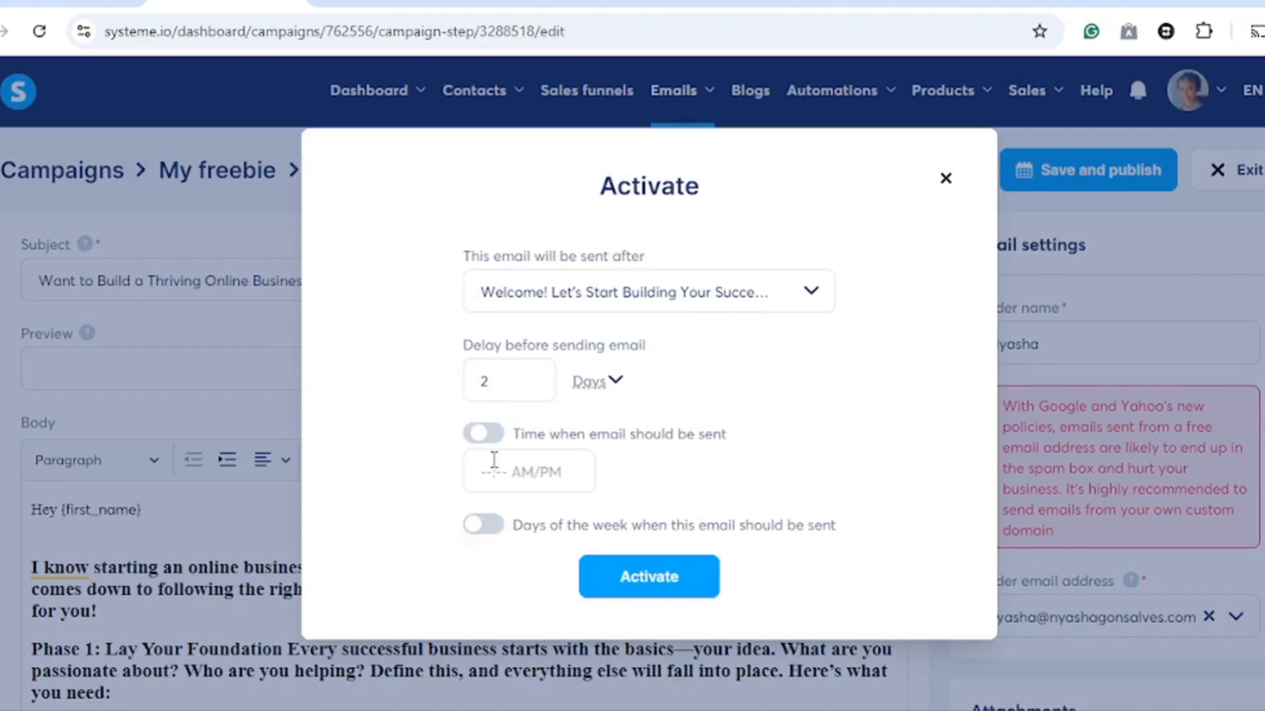
click(495, 465)
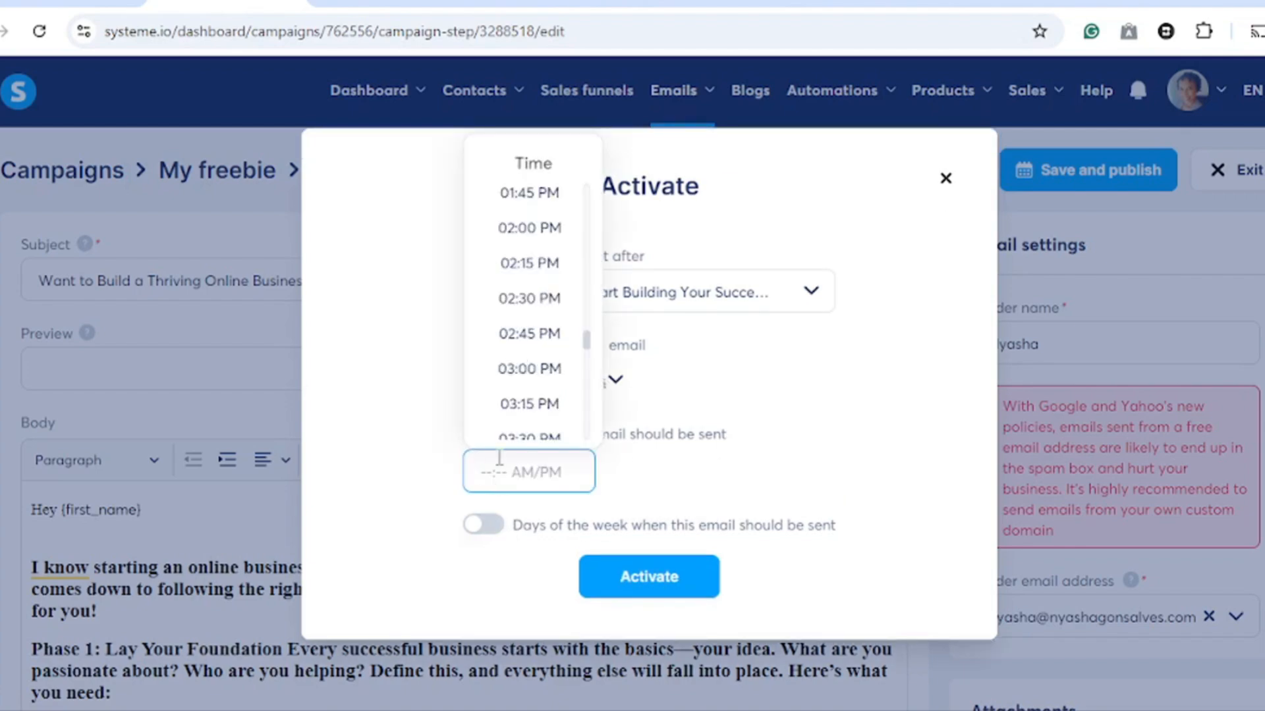
scroll(542, 240, up, 10)
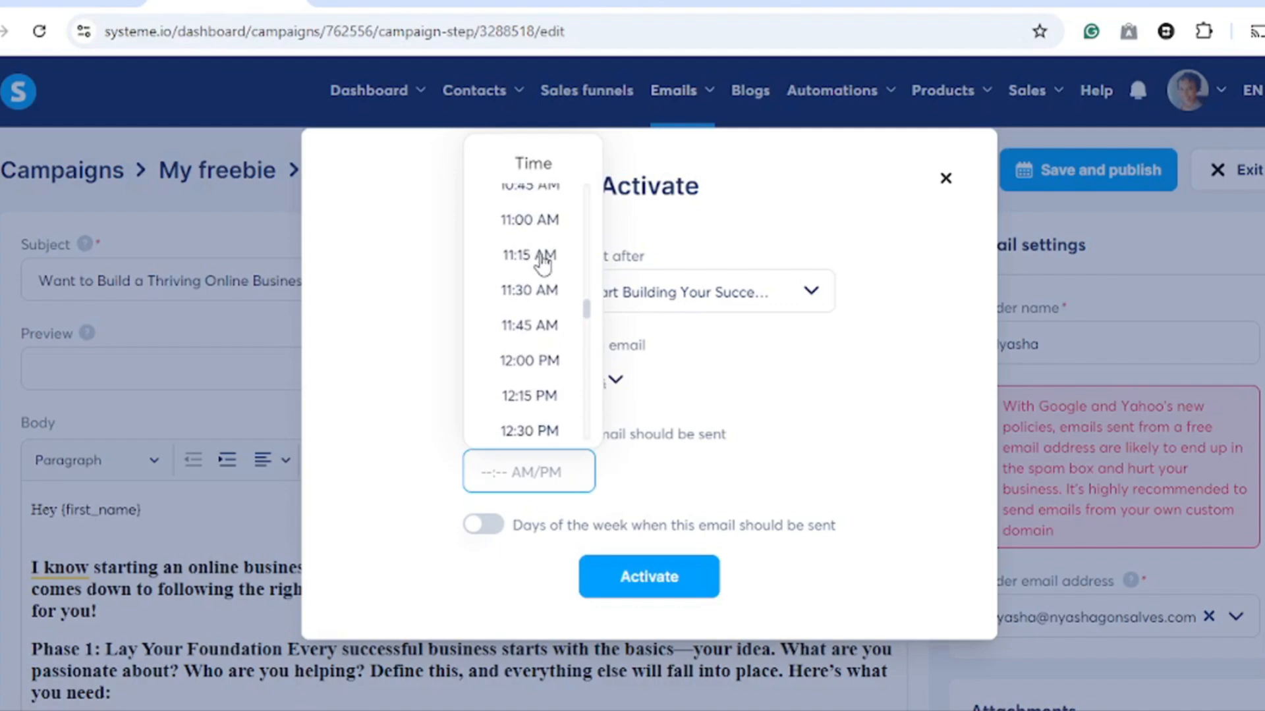
click(535, 250)
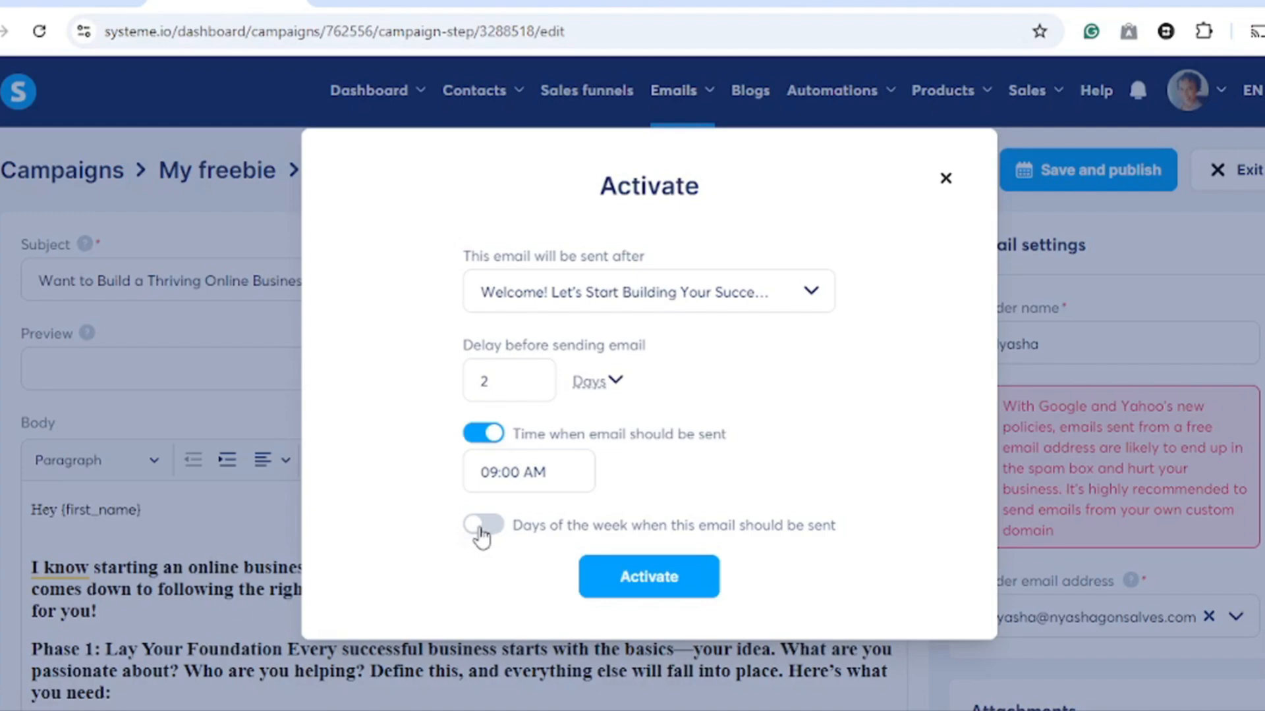
click(494, 531)
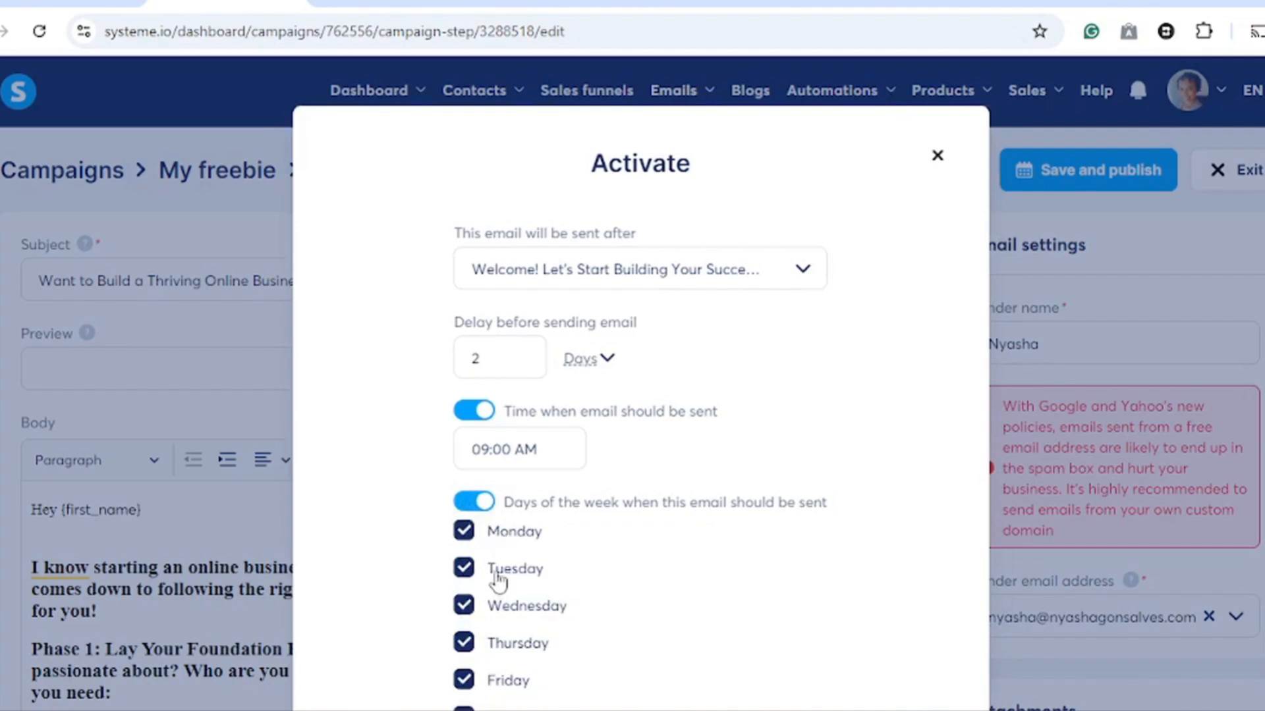
scroll(461, 602, down, 2)
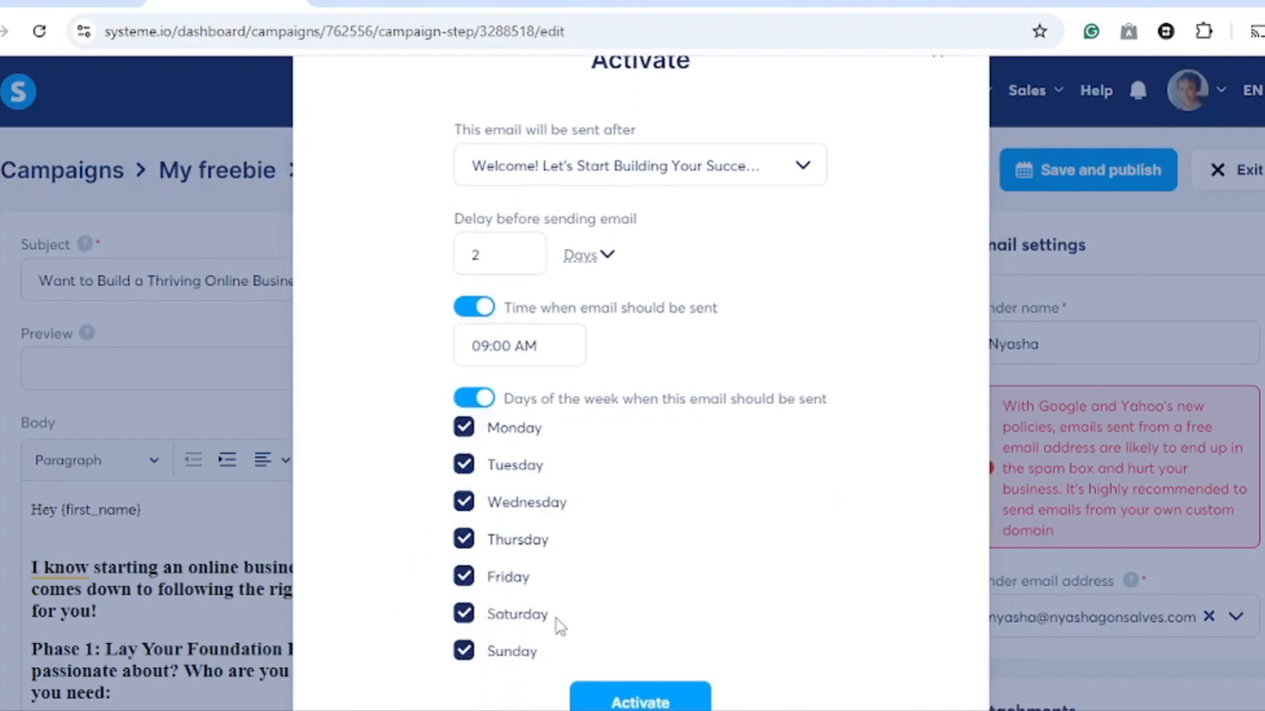
scroll(558, 625, down, 2)
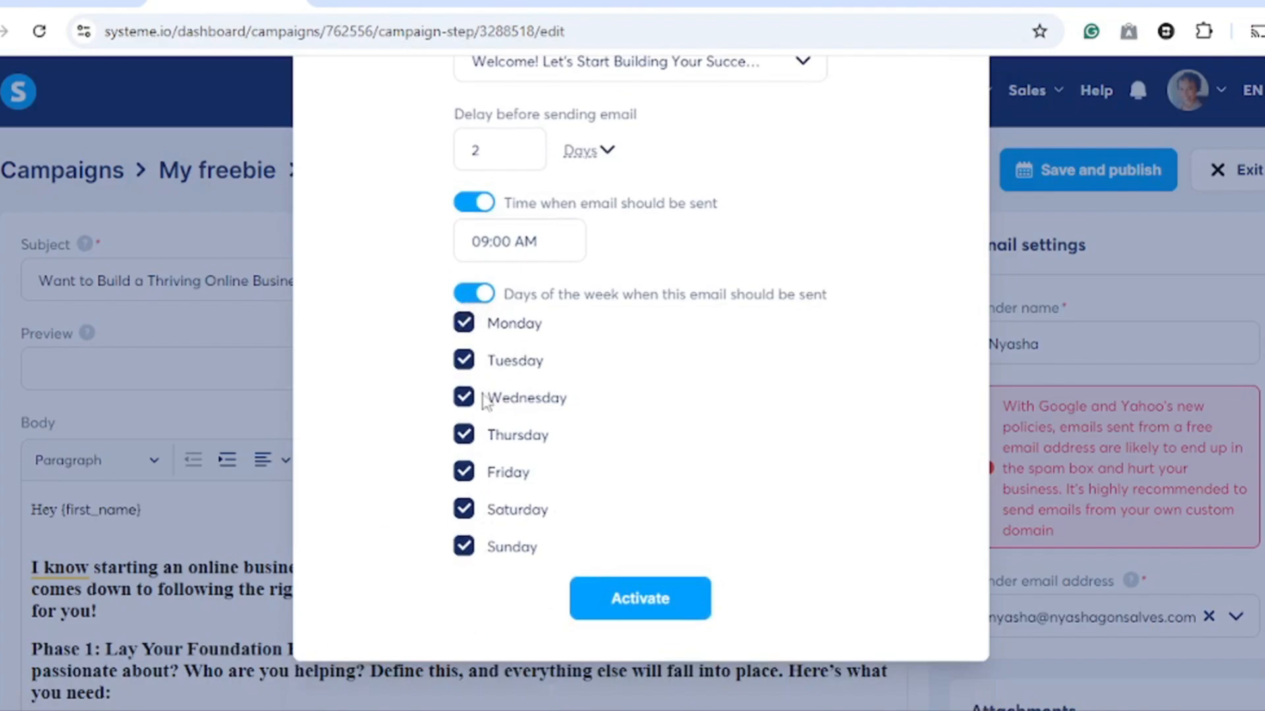
click(466, 297)
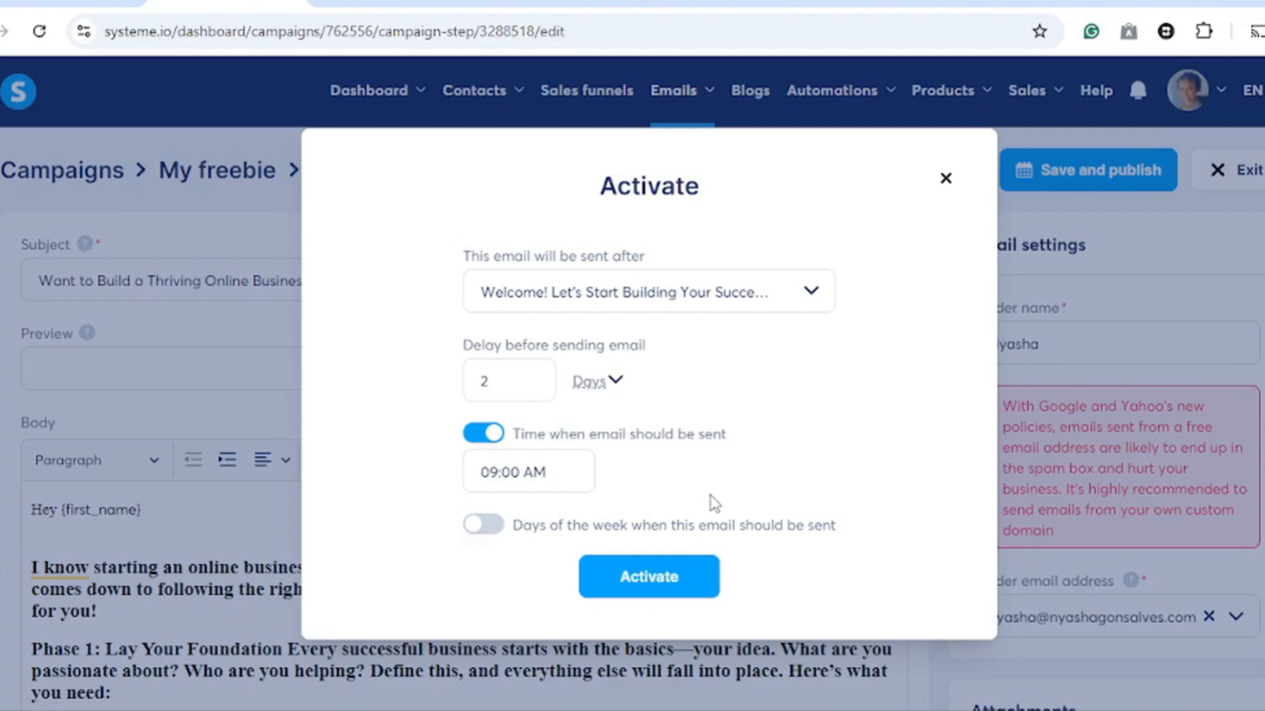
- Activate the follow-up email and exit the email editor
click(649, 583)
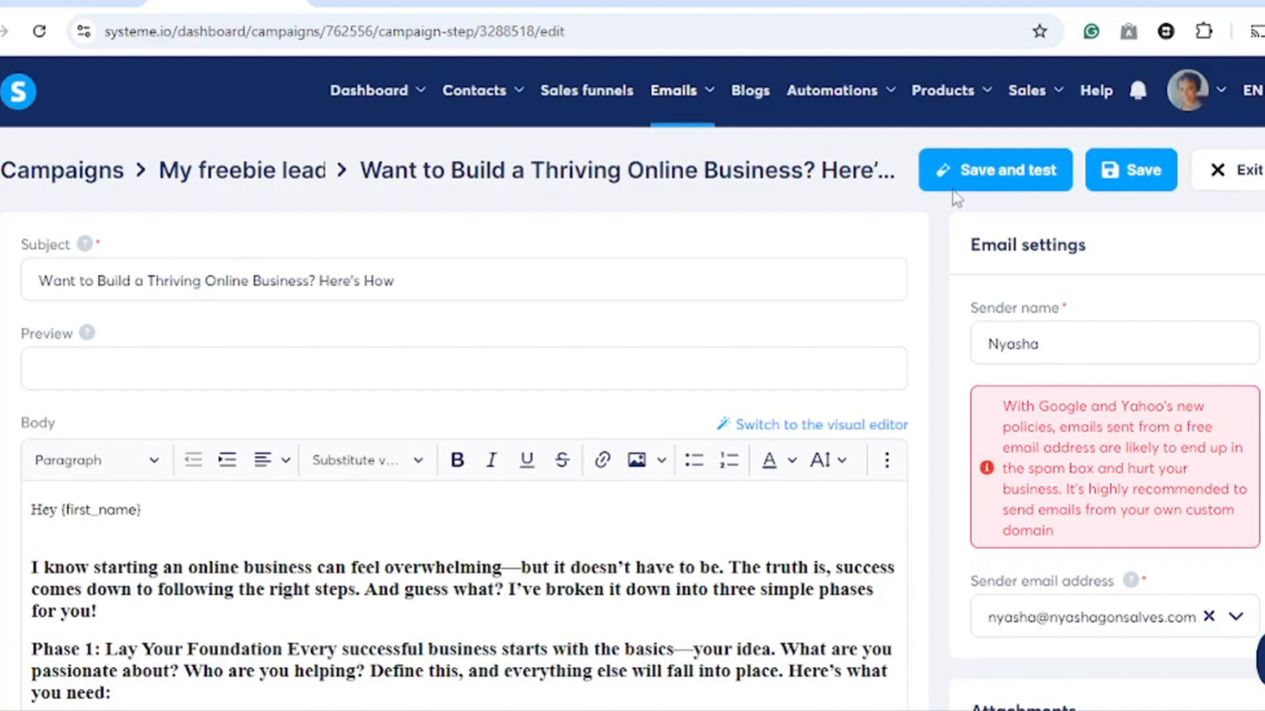
click(1236, 175)
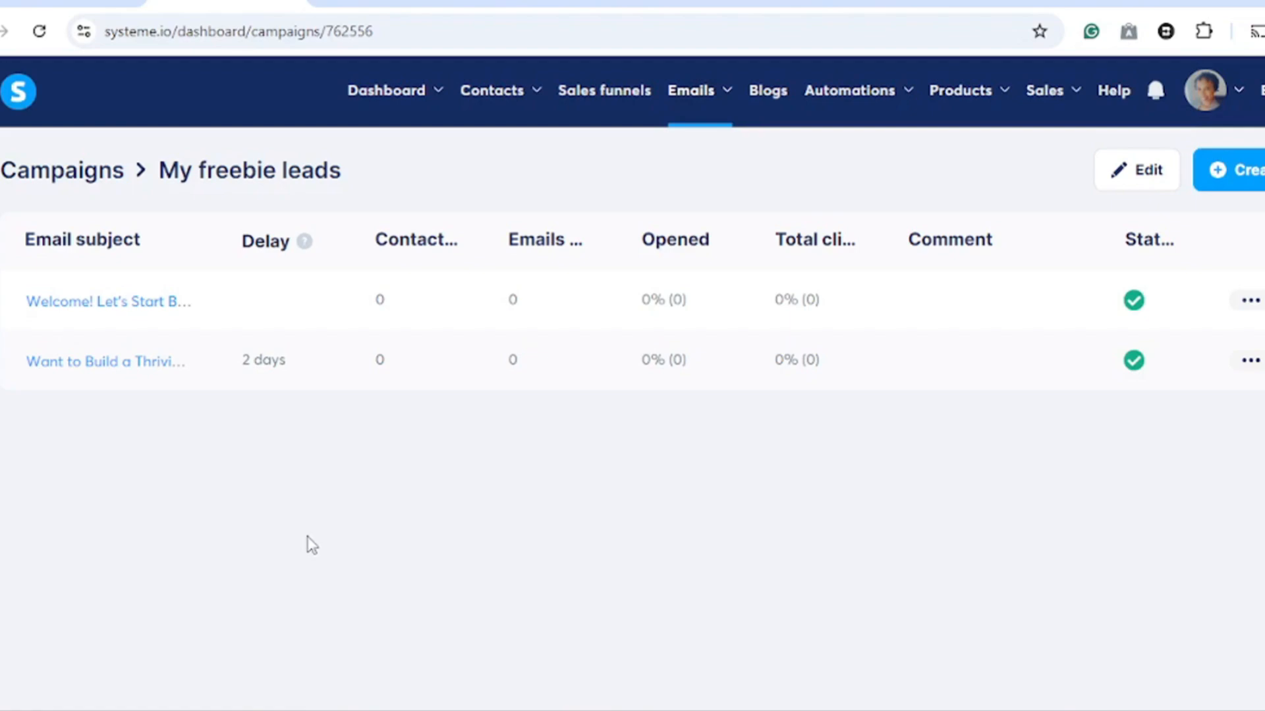
- Open the 'Lead magnet' sales funnel
click(600, 99)
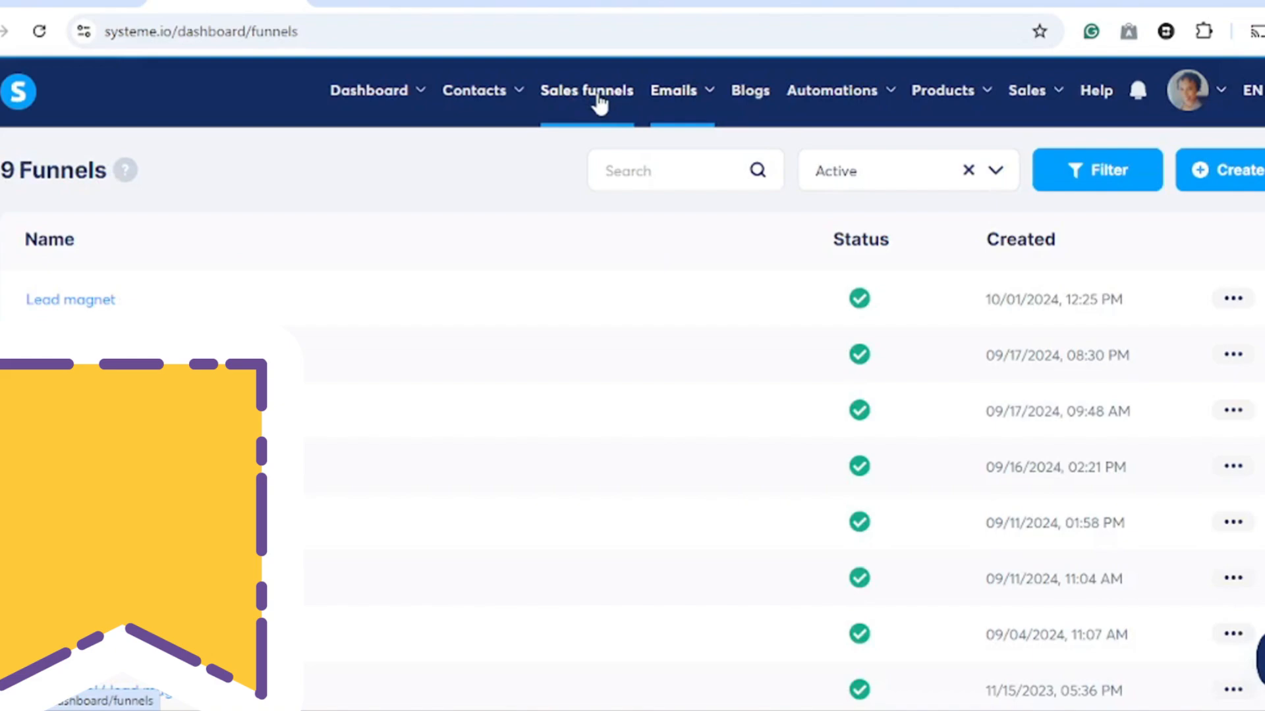
click(86, 304)
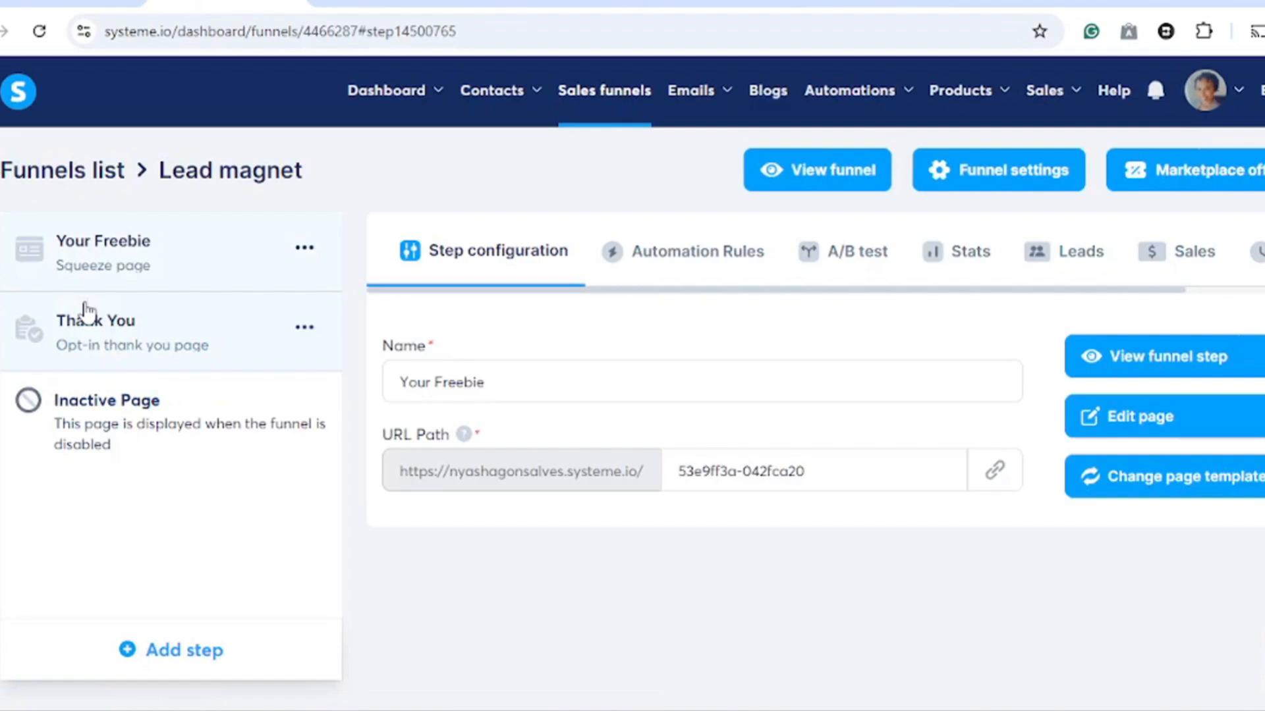
- Add an automation rule to the 'Your Freebie' step triggered by 'Funnel step form subscribed'
click(689, 258)
scroll(819, 655, down, 3)
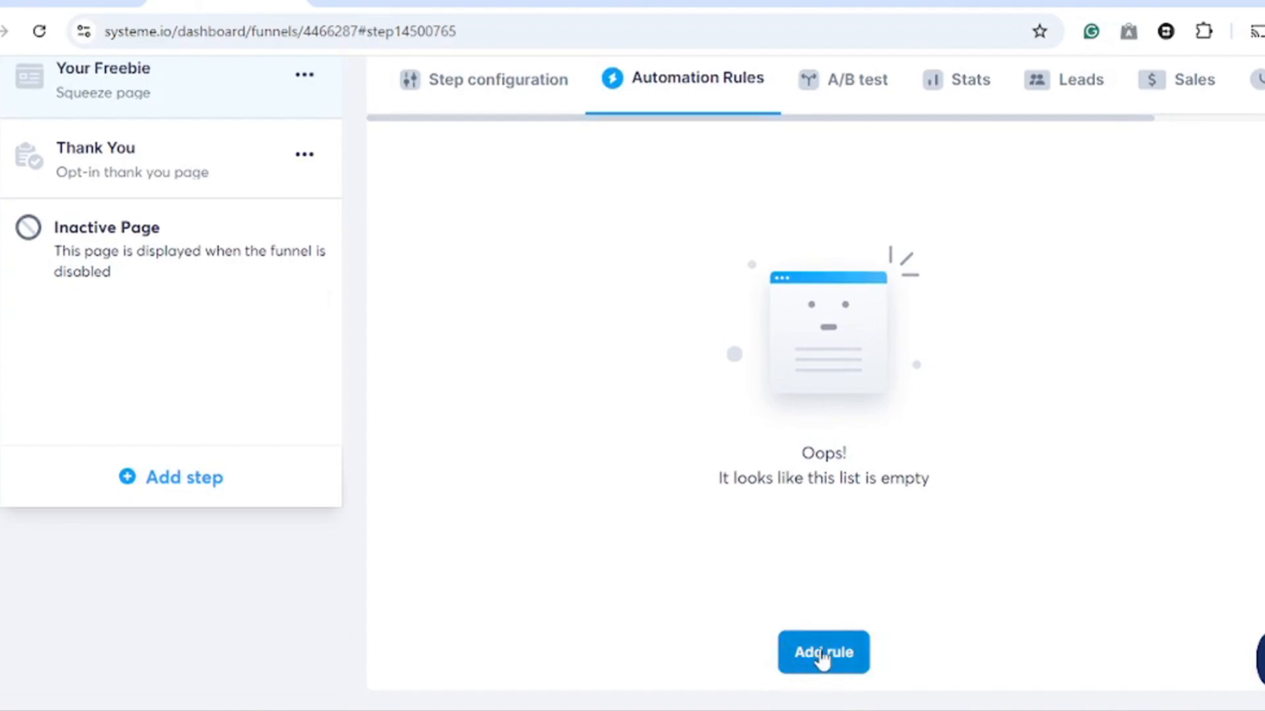
click(821, 655)
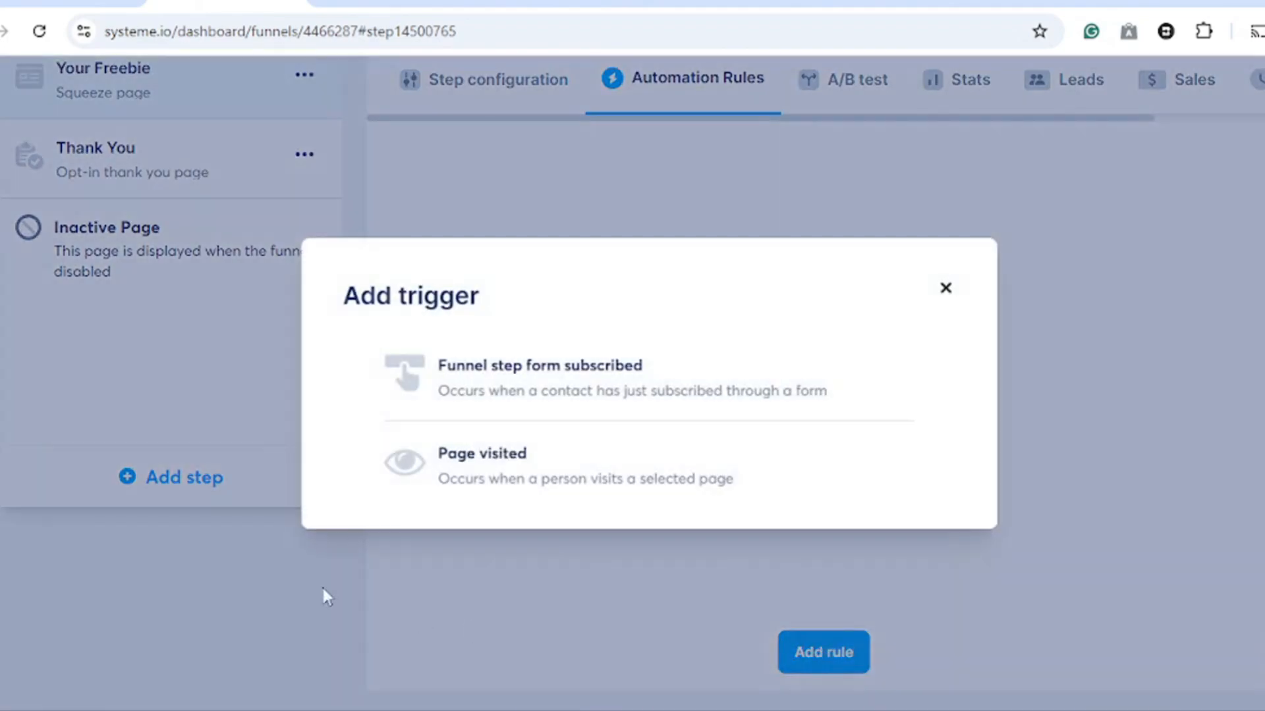
click(572, 387)
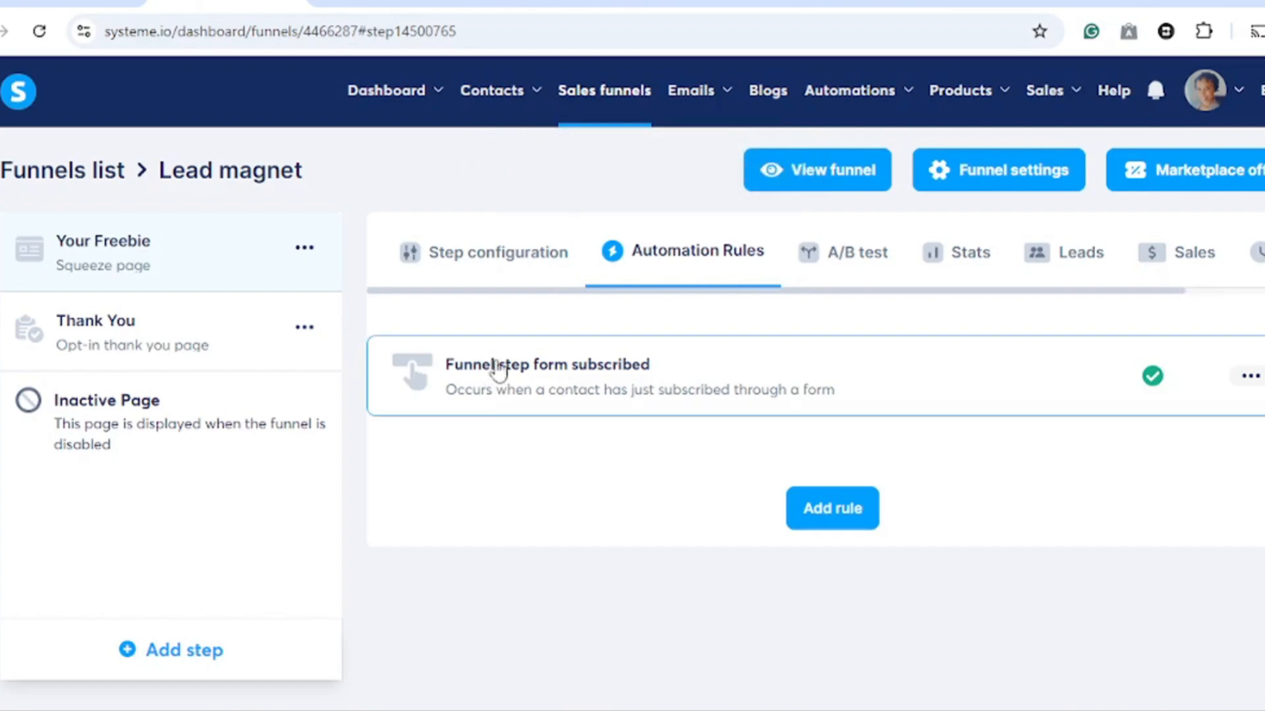
- Add a 'Subscribe to campaign' action to the rule using the 'My freebie leads' campaign, and save the rule
click(550, 385)
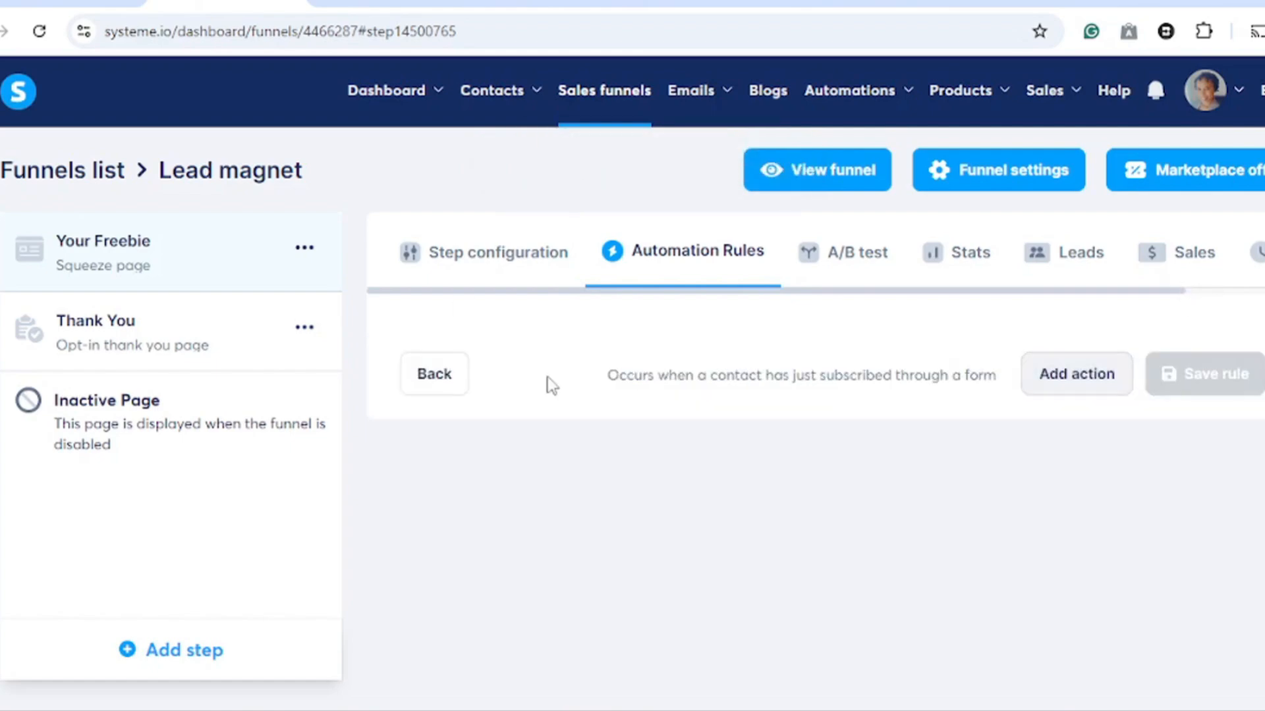
click(1062, 382)
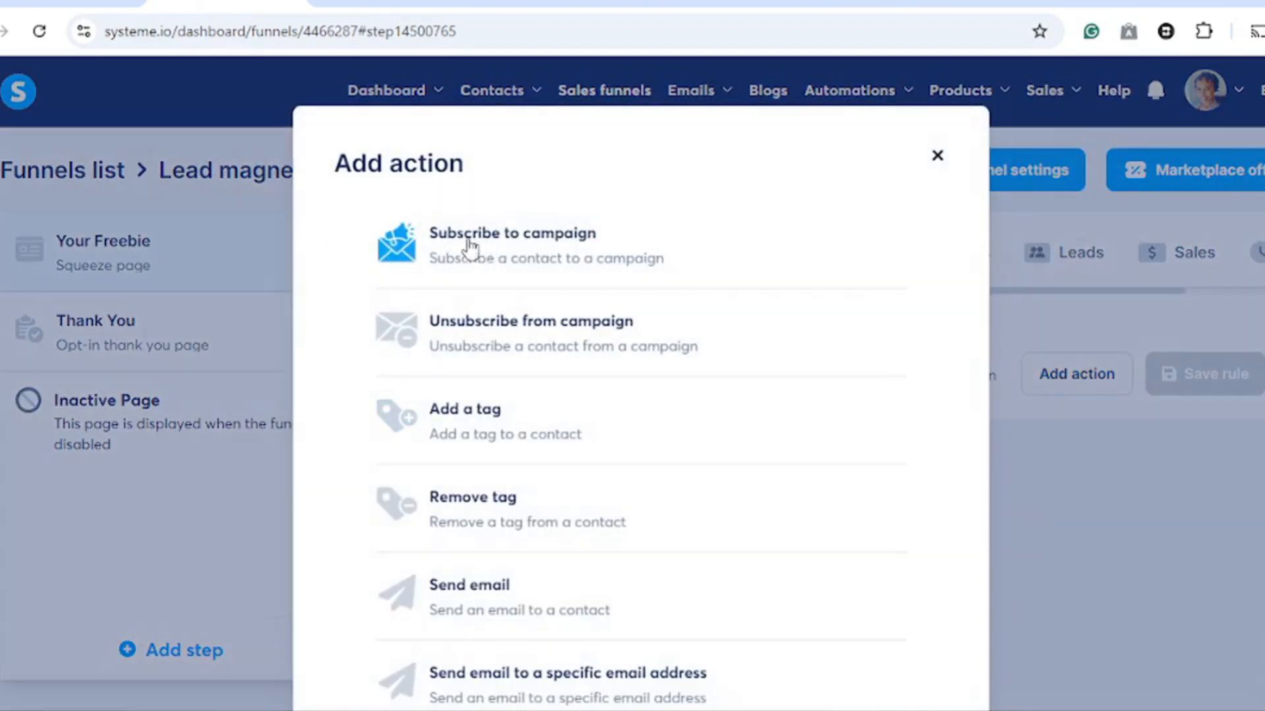
click(506, 259)
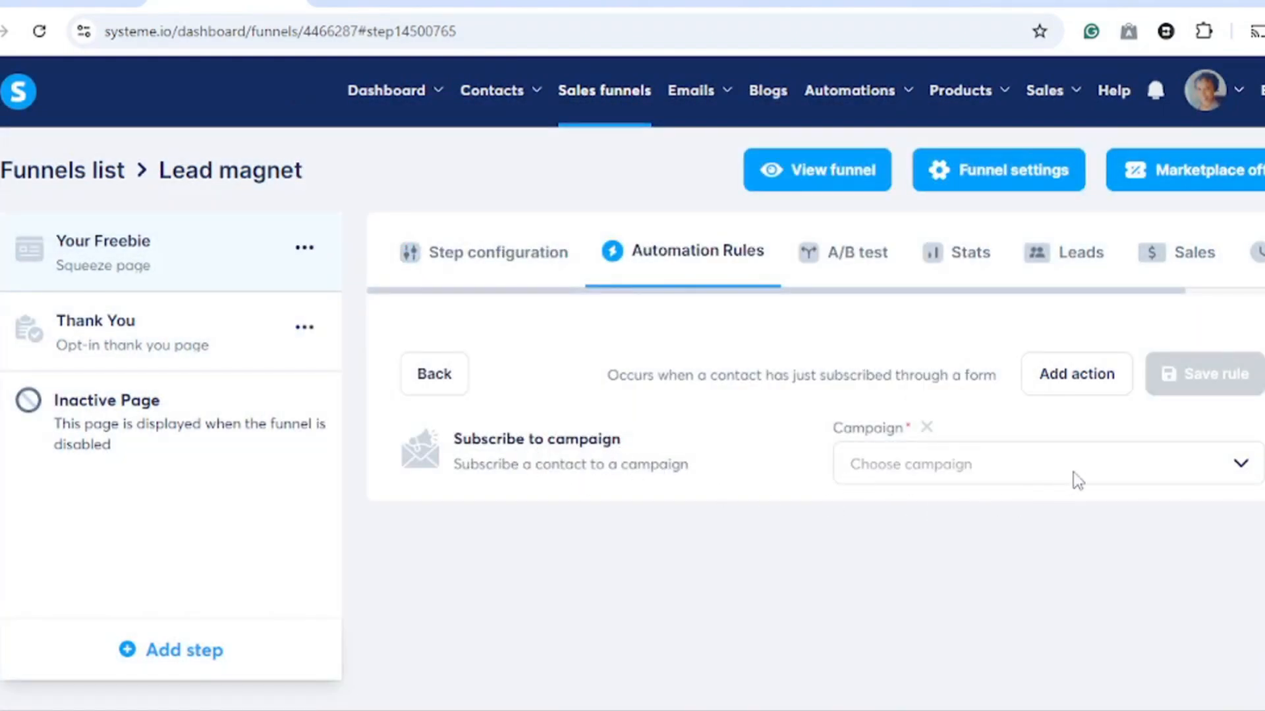
click(1239, 469)
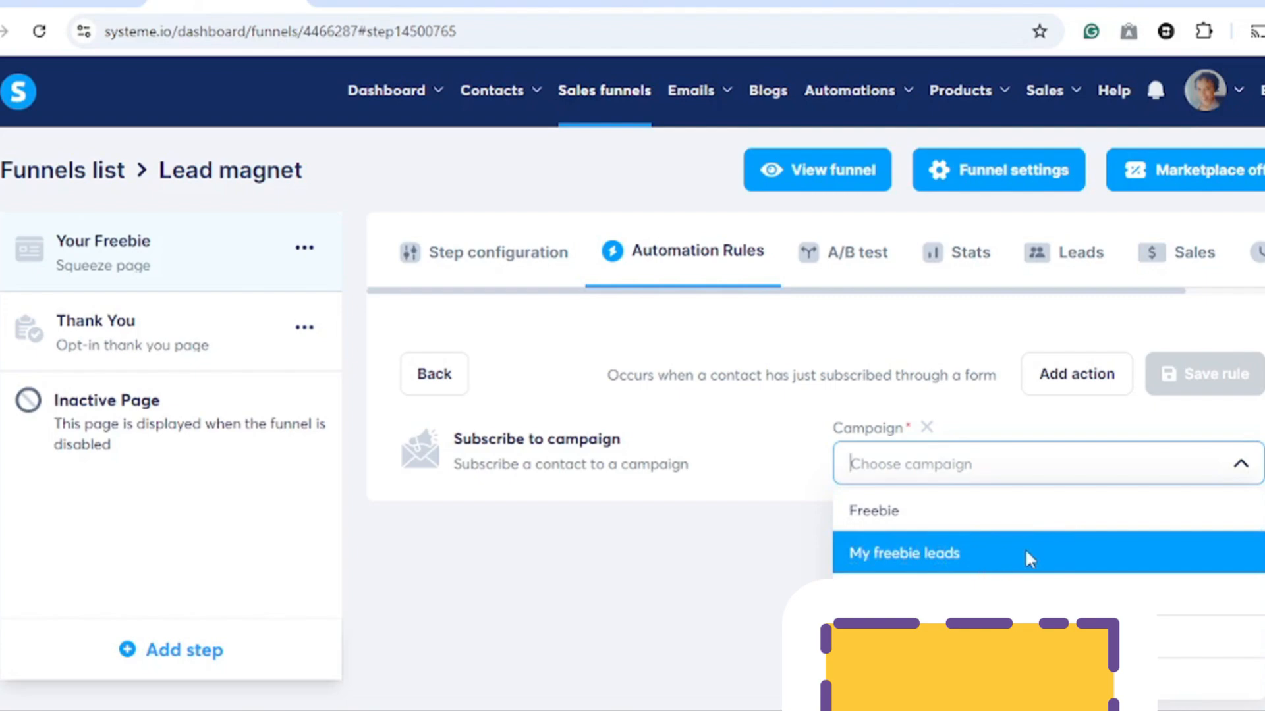
click(914, 554)
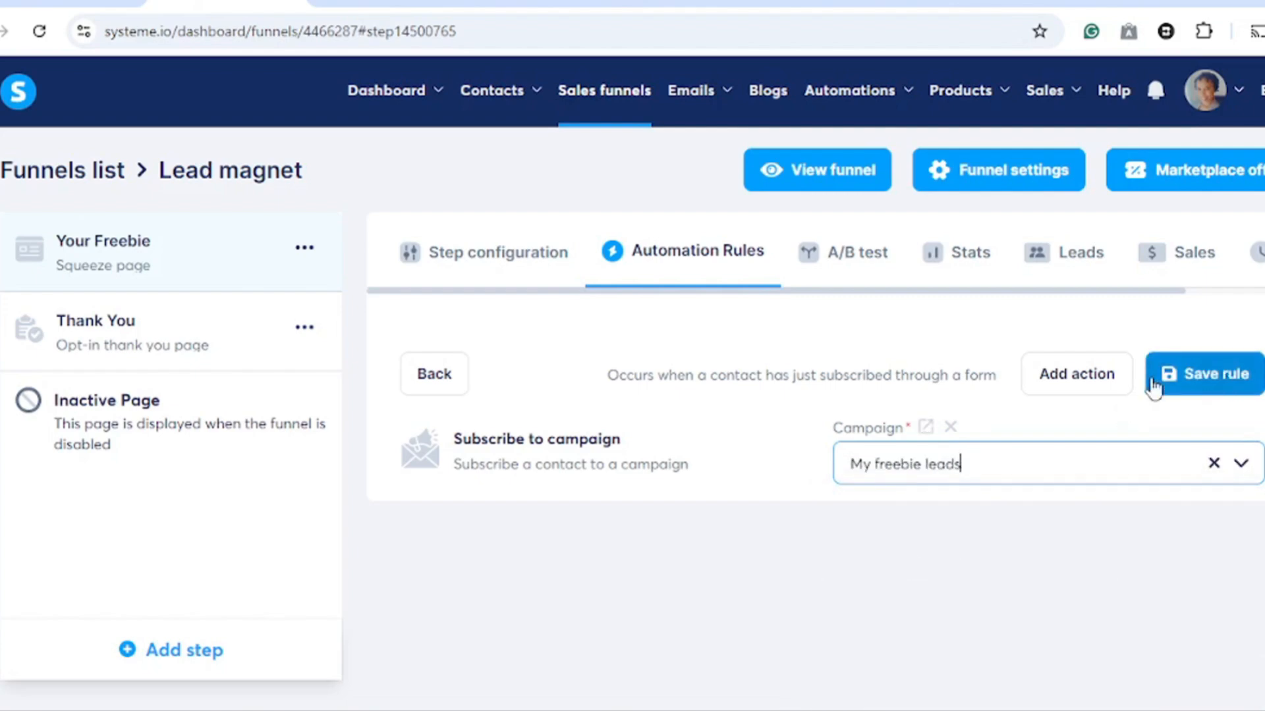
click(1213, 392)
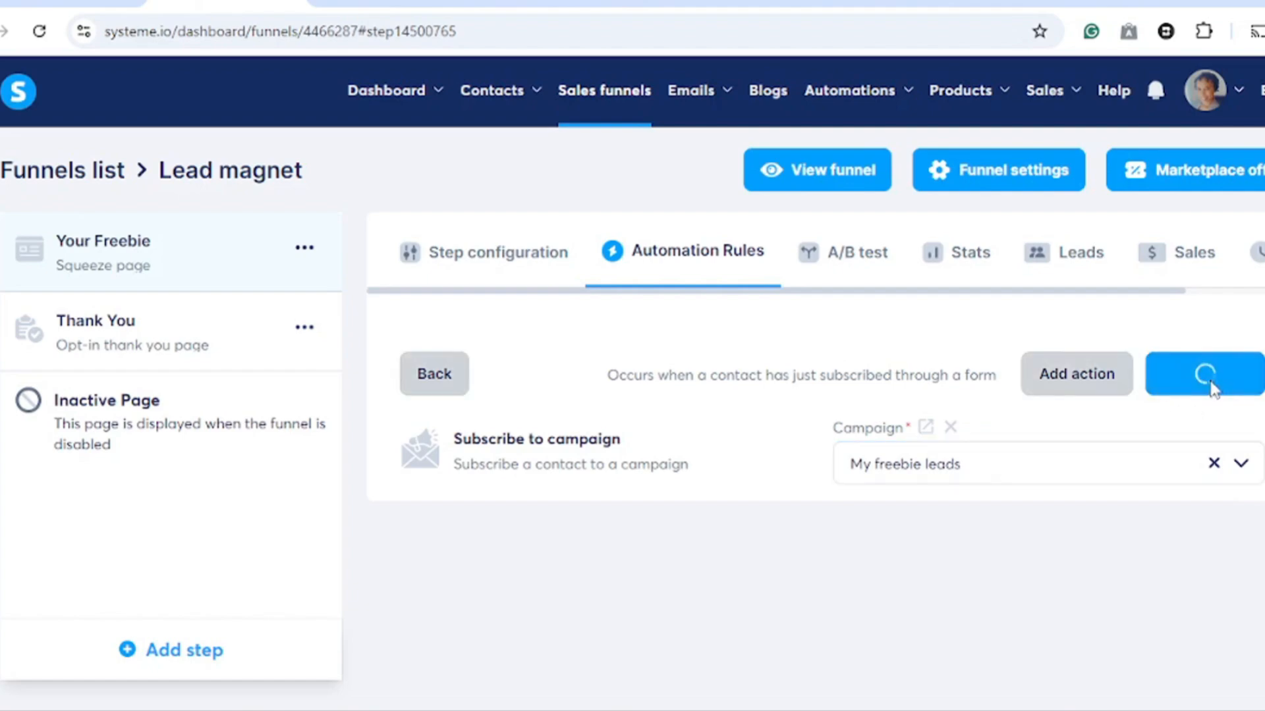